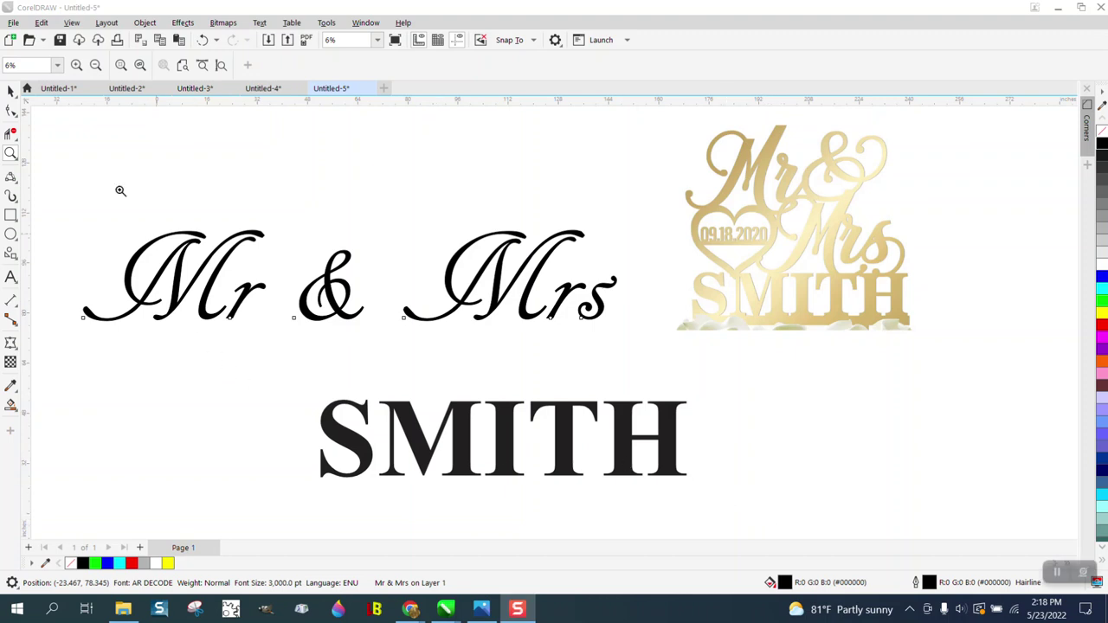
# Move the Mr & Mrs script words up and to the right
pyautogui.click(11, 91)
pyautogui.click(351, 275)
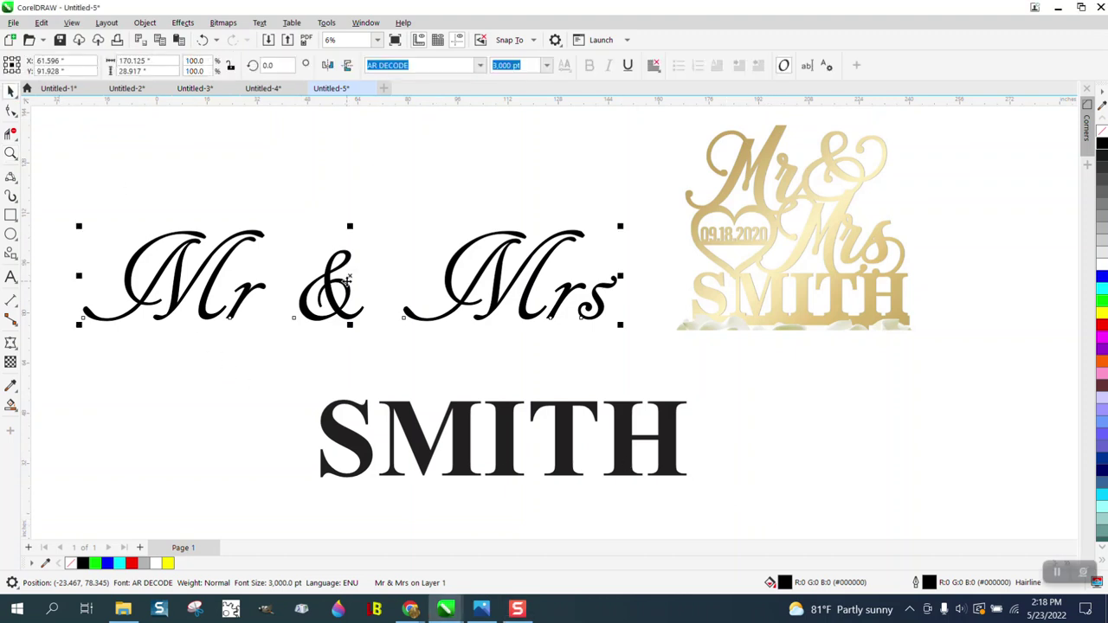
pyautogui.moveTo(348, 277); pyautogui.dragTo(386, 254)
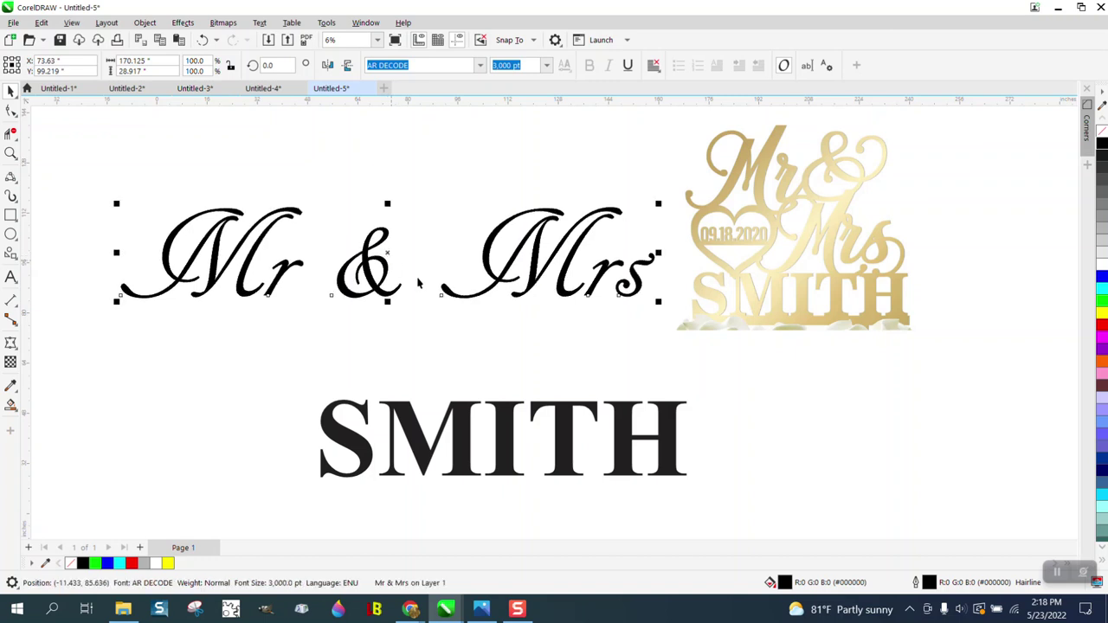
# Position SMITH centred just beneath the Mr & Mrs script
pyautogui.moveTo(559, 420); pyautogui.dragTo(493, 409)
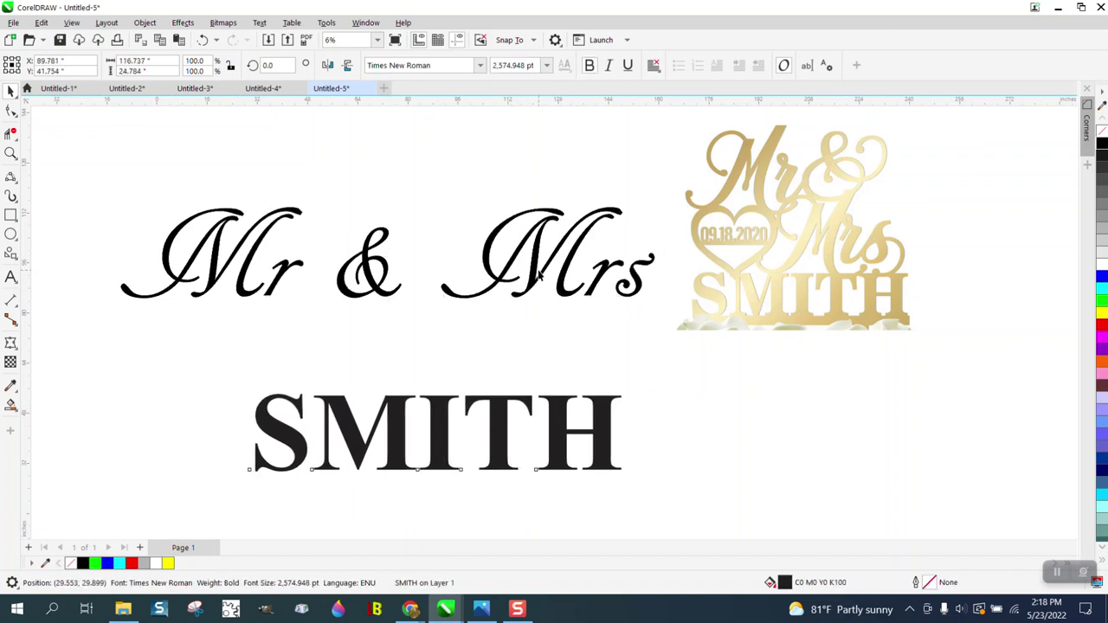
pyautogui.click(535, 275)
pyautogui.click(530, 276)
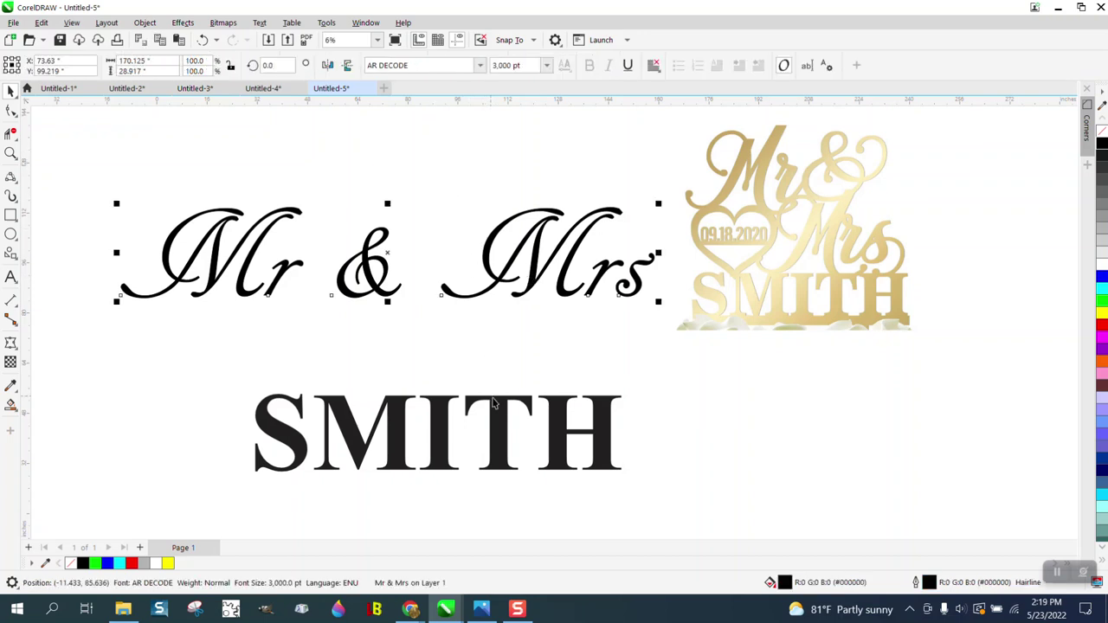
pyautogui.moveTo(494, 402)
pyautogui.mouseDown()
pyautogui.moveTo(761, 381)
pyautogui.moveTo(492, 382)
pyautogui.mouseUp()
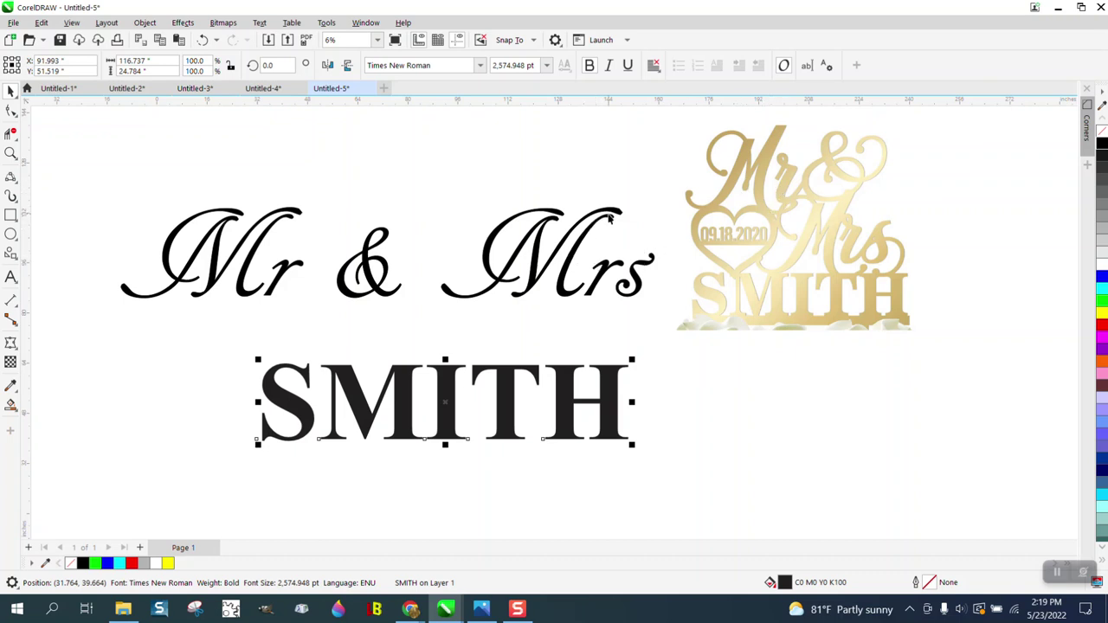
pyautogui.click(272, 226)
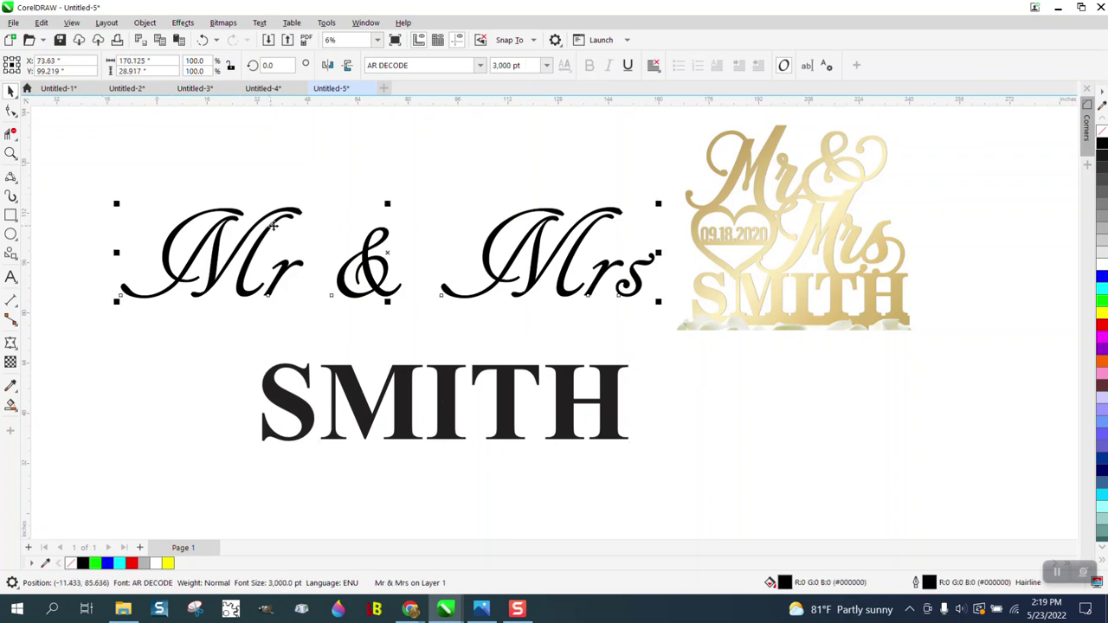
# Remove the fill from Mr & Mrs, break it into separate words, and convert them to curves
pyautogui.click(1102, 131)
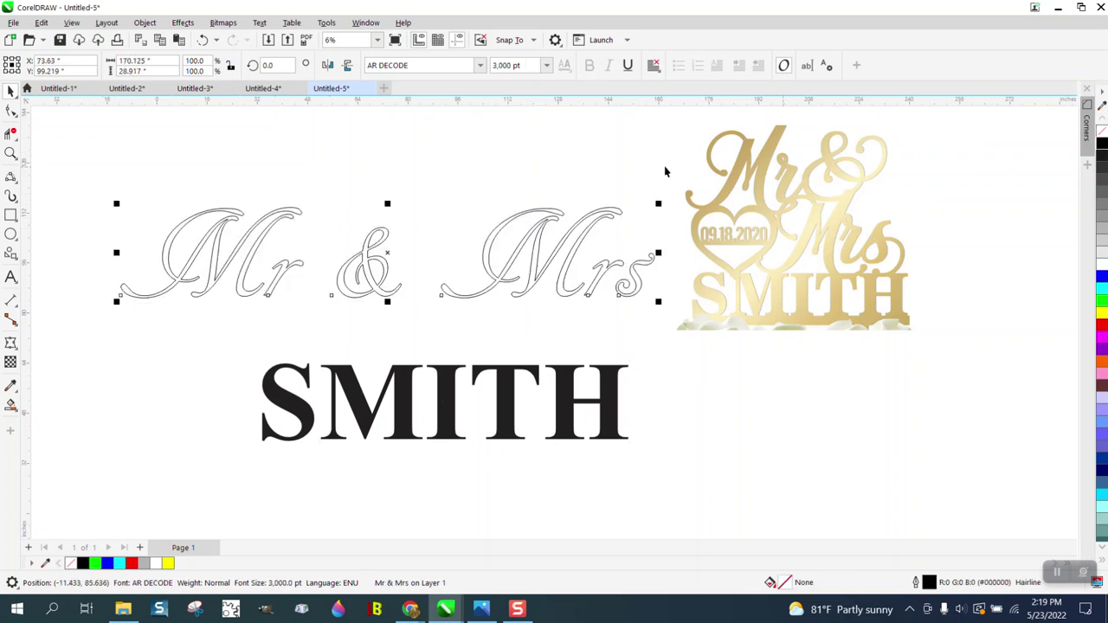
pyautogui.click(154, 26)
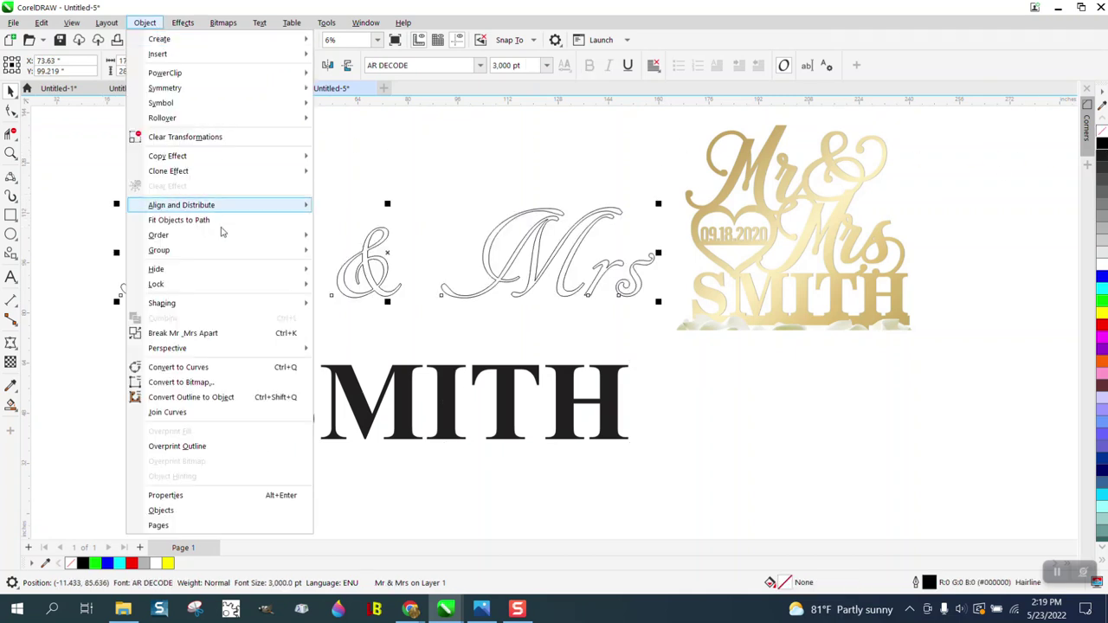
pyautogui.click(223, 331)
pyautogui.moveTo(89, 184); pyautogui.dragTo(667, 315)
pyautogui.click(145, 22)
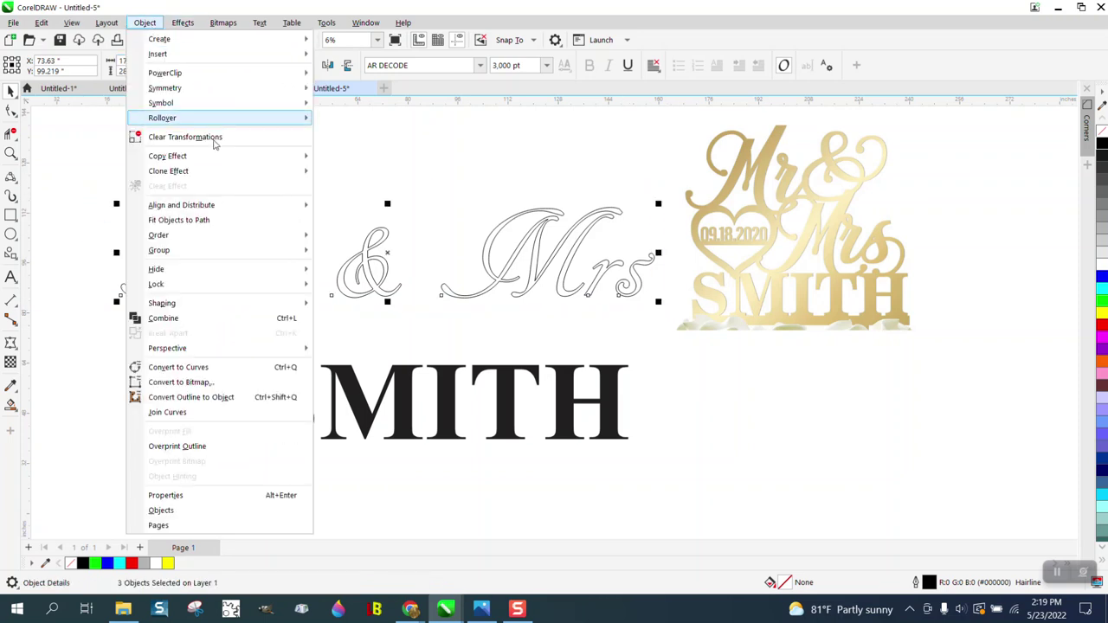
pyautogui.click(205, 367)
pyautogui.click(425, 130)
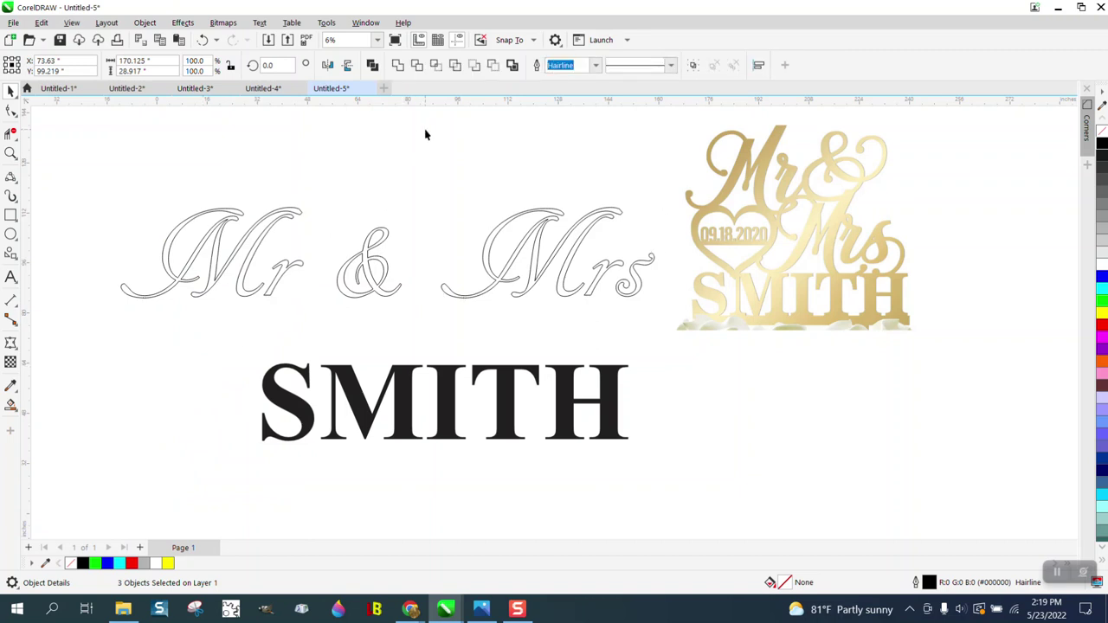
# Break the Mrs and Mr curves apart into separate letter pieces
pyautogui.click(591, 232)
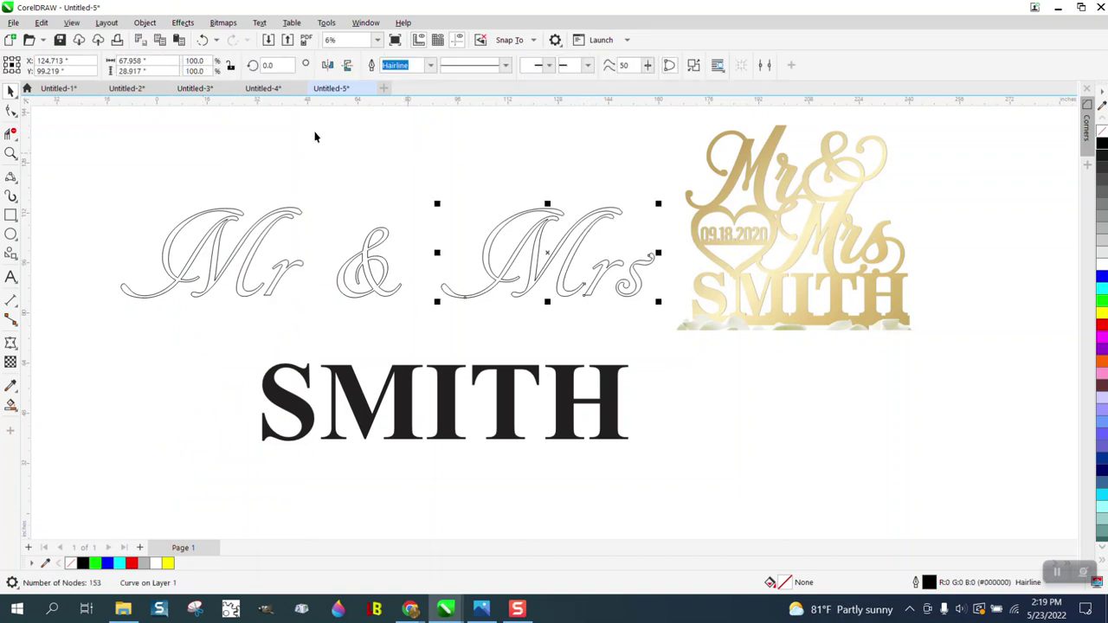
pyautogui.click(144, 23)
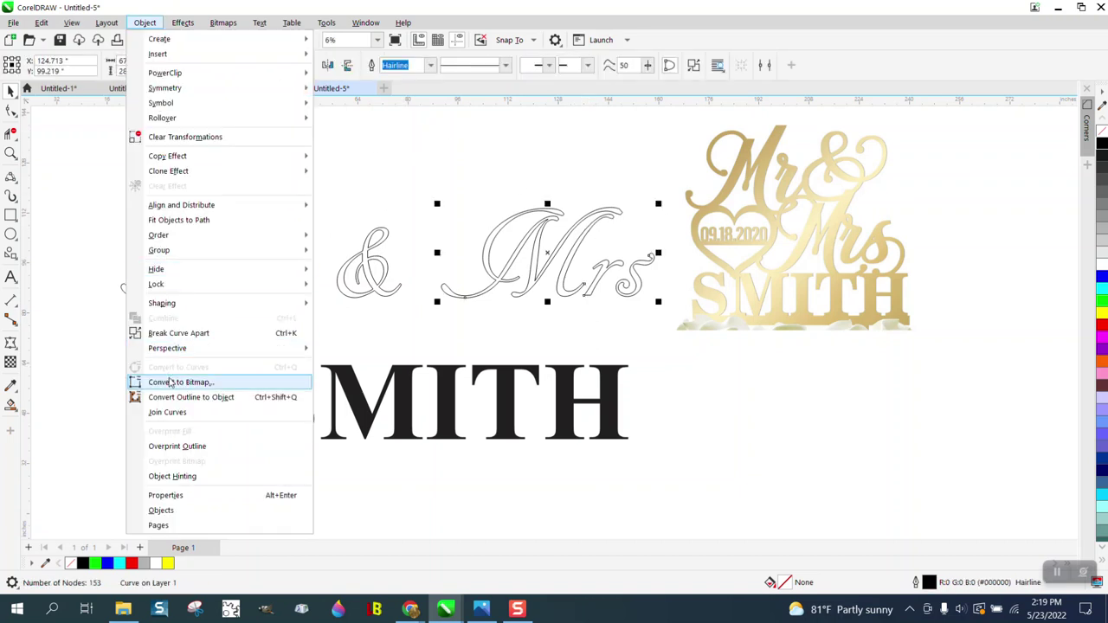
pyautogui.click(179, 334)
pyautogui.click(524, 181)
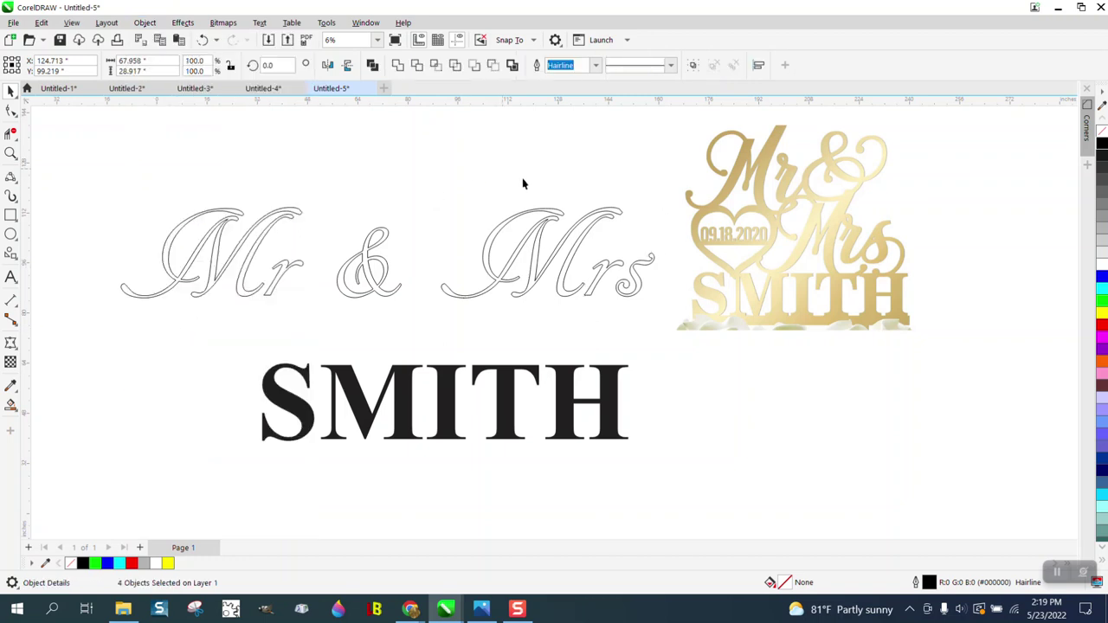
pyautogui.click(588, 234)
pyautogui.click(268, 240)
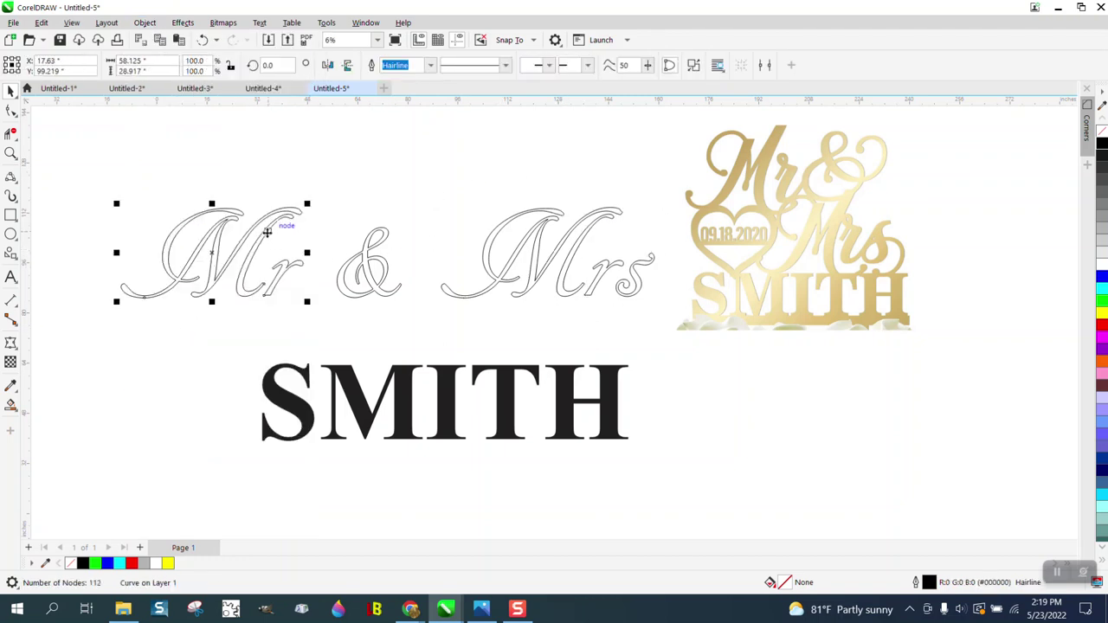
pyautogui.click(144, 23)
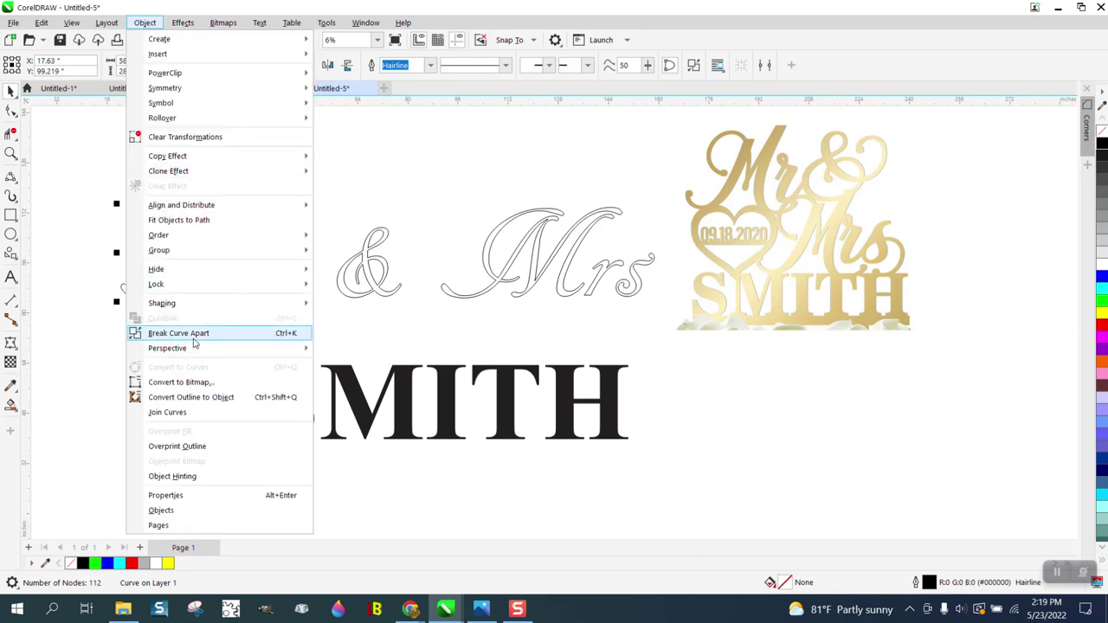
pyautogui.click(195, 334)
pyautogui.click(135, 157)
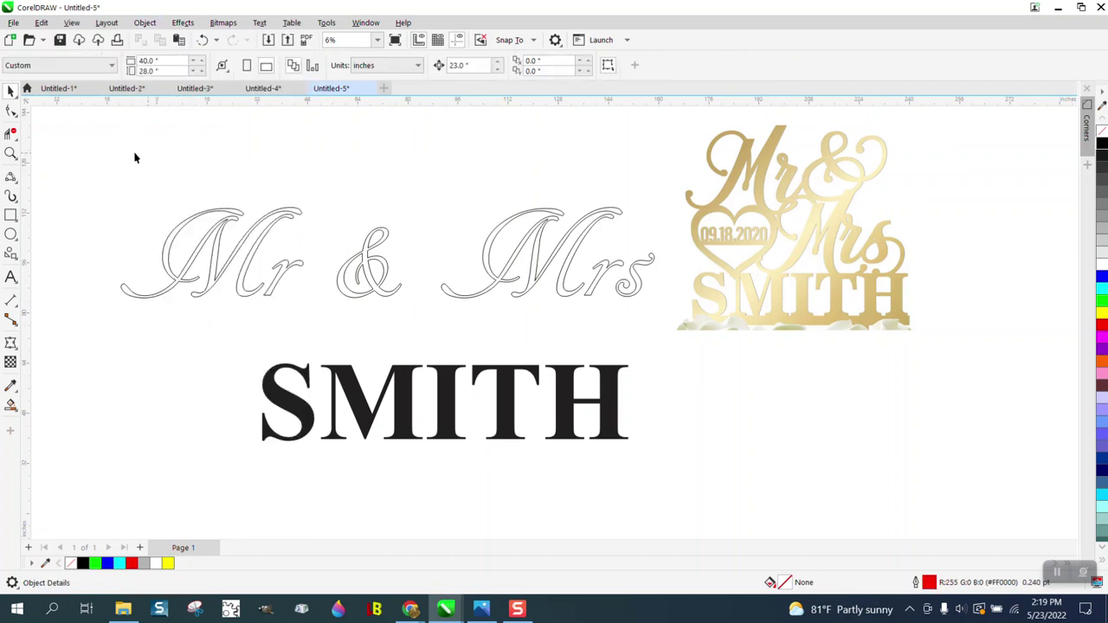
pyautogui.click(11, 153)
# Zoom in and scale up the second stroke of Mr slightly
pyautogui.moveTo(514, 358); pyautogui.dragTo(513, 357)
pyautogui.press('space')
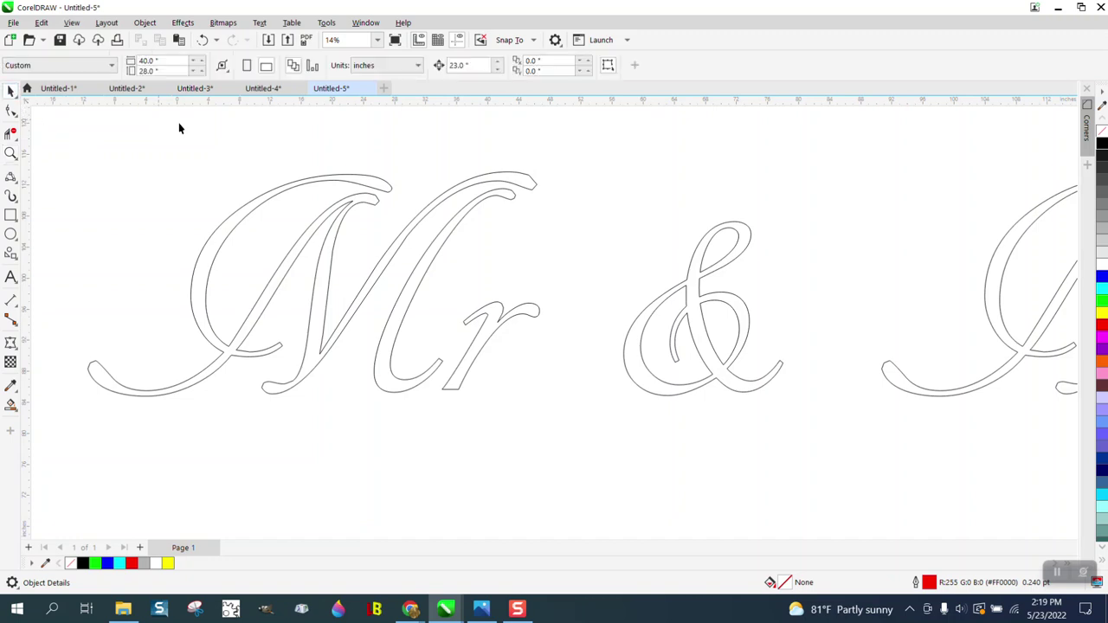
pyautogui.click(506, 200)
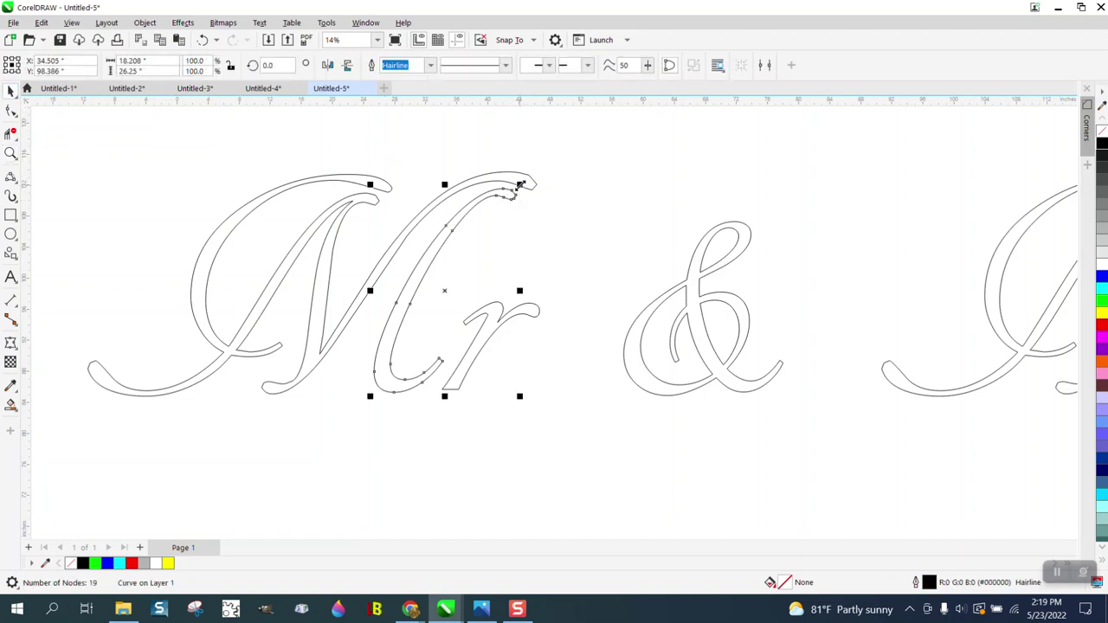
pyautogui.moveTo(519, 184); pyautogui.dragTo(534, 172)
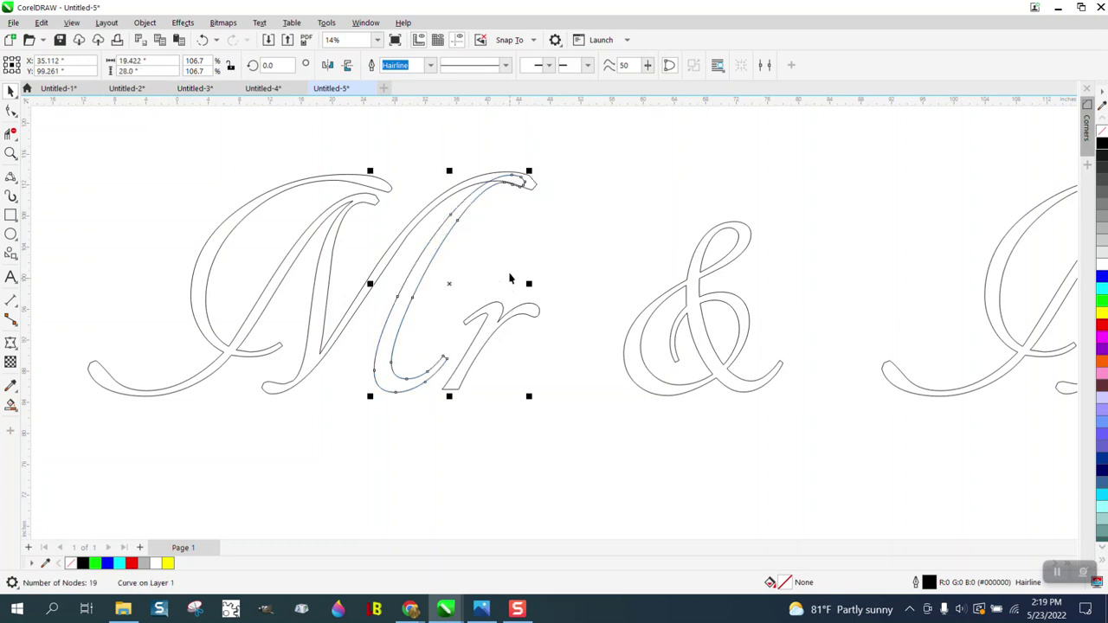
# Combine the M and r pieces of Mr into one 86-node curve with Ctrl+L
pyautogui.click(11, 153)
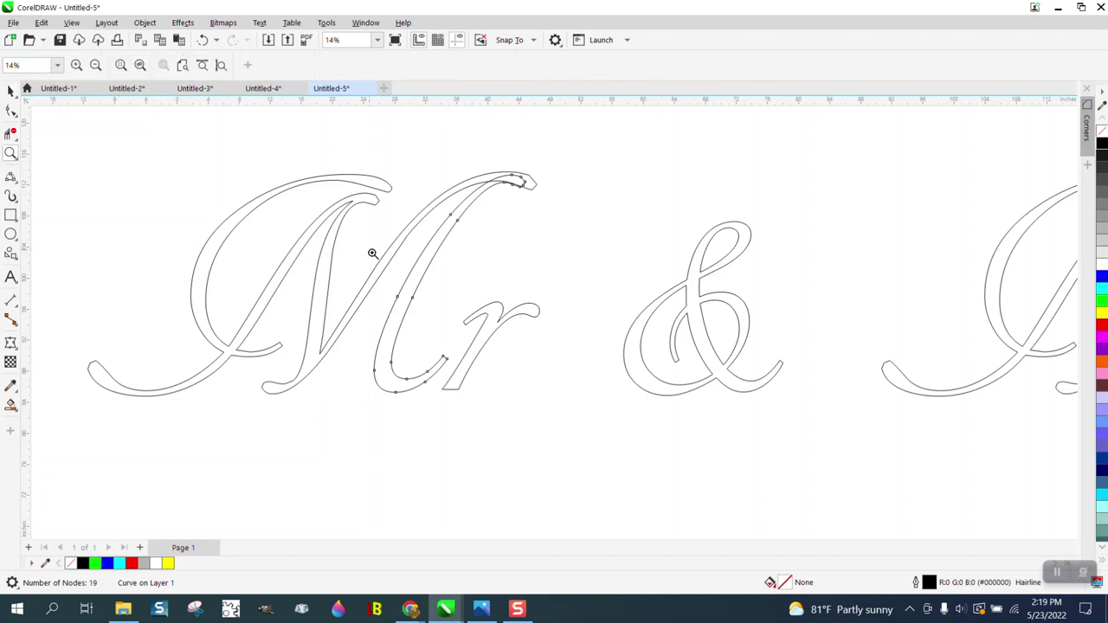
pyautogui.click(11, 90)
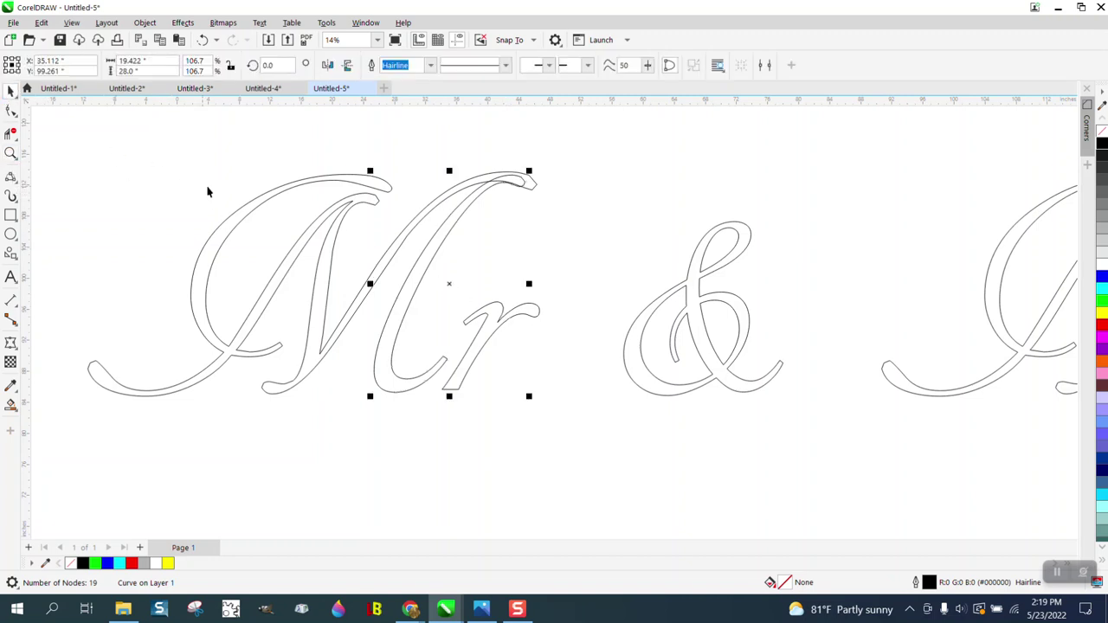
pyautogui.keyDown('shift'); pyautogui.click(249, 219); pyautogui.keyUp('shift')
pyautogui.hotkey('ctrl', 'l')
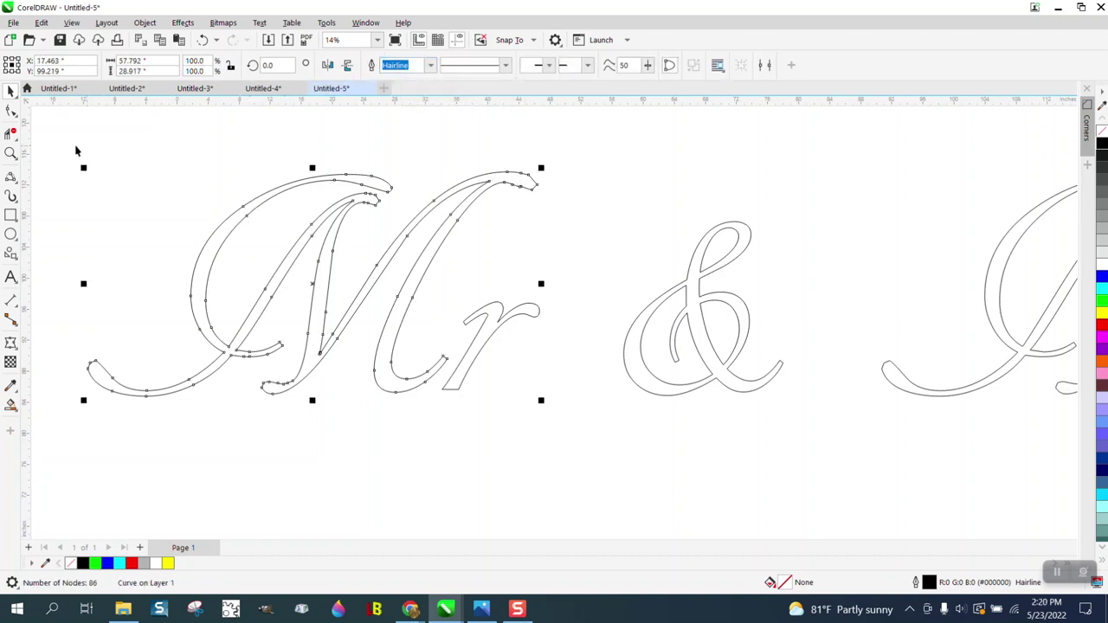
pyautogui.click(10, 153)
# Smooth the sharp top tip of the Mr curve with the Smooth brush, leaving 82 nodes
pyautogui.moveTo(452, 161); pyautogui.dragTo(581, 237)
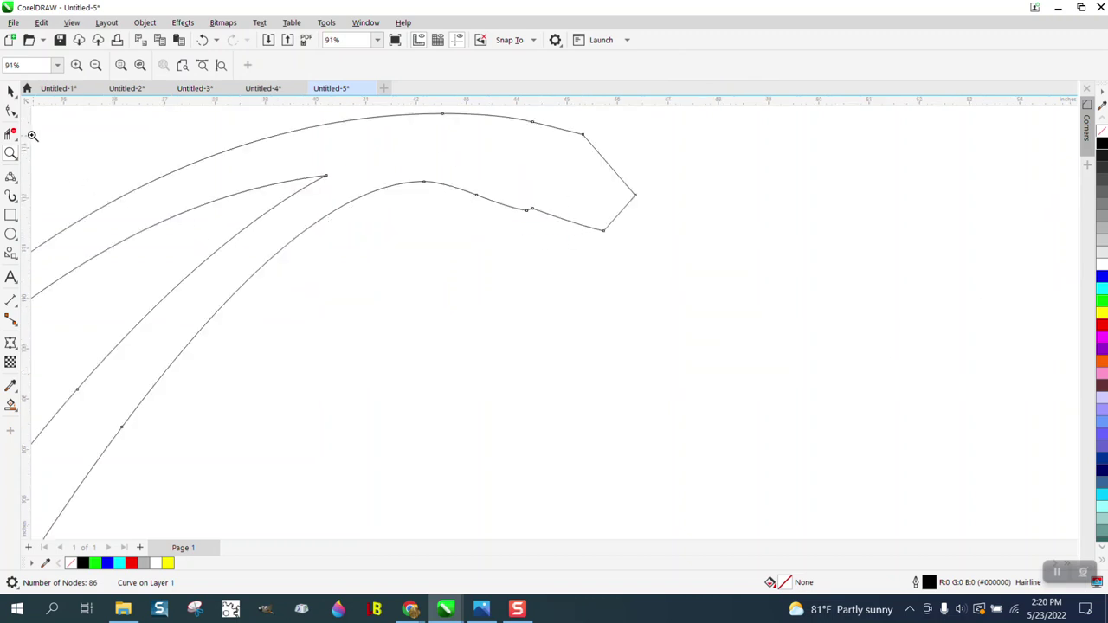
pyautogui.click(12, 112)
pyautogui.click(17, 119)
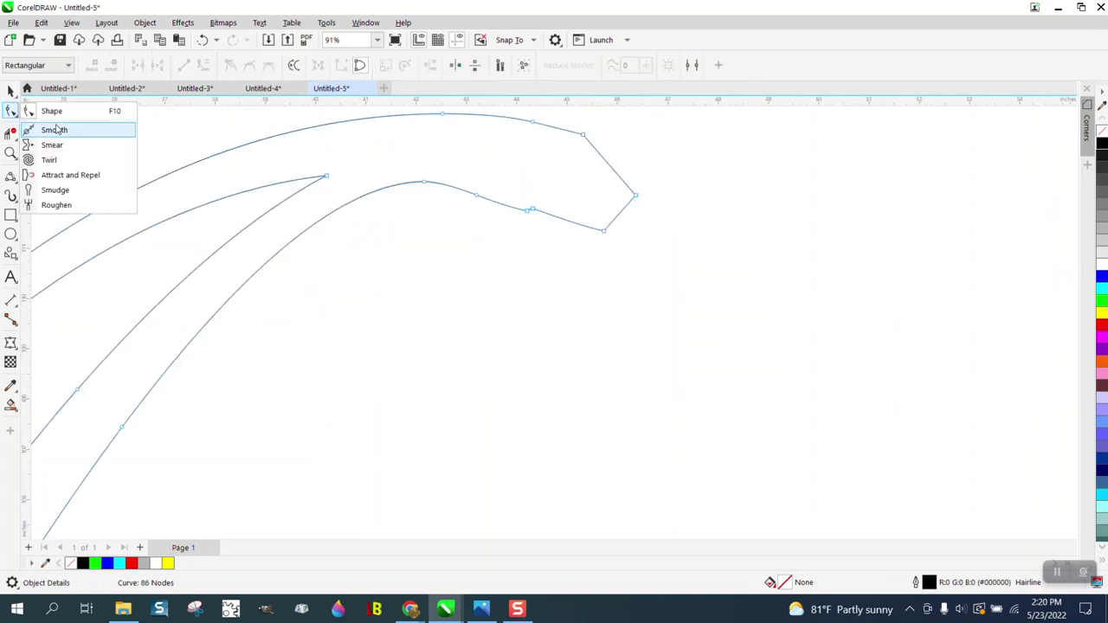
pyautogui.click(59, 130)
pyautogui.moveTo(616, 195); pyautogui.dragTo(606, 213)
pyautogui.scroll(-5, 589, 212)
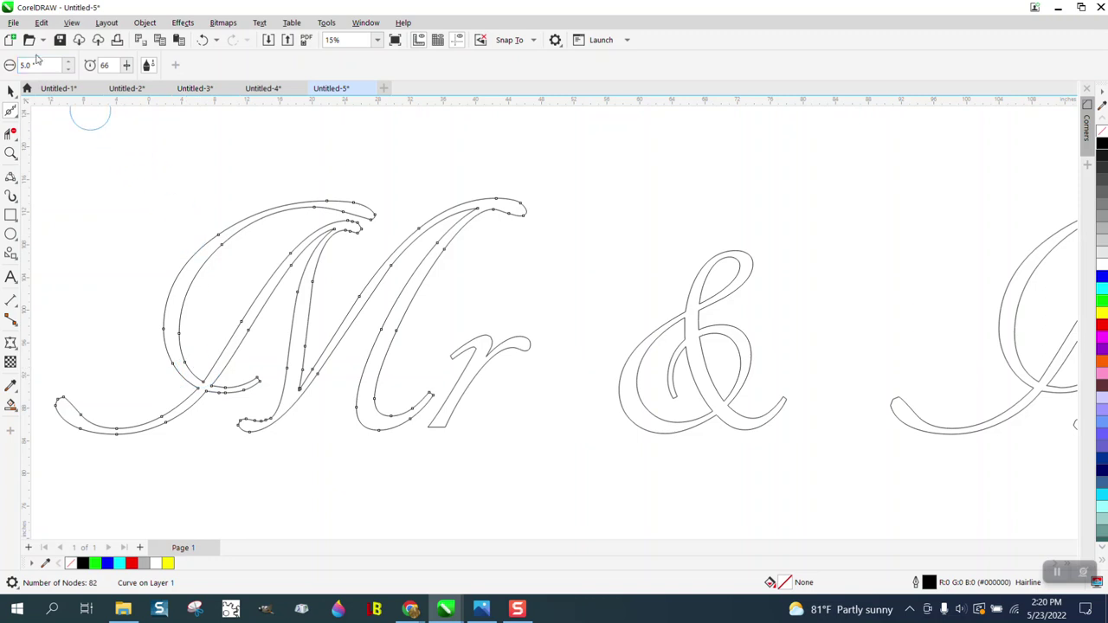
pyautogui.click(24, 65)
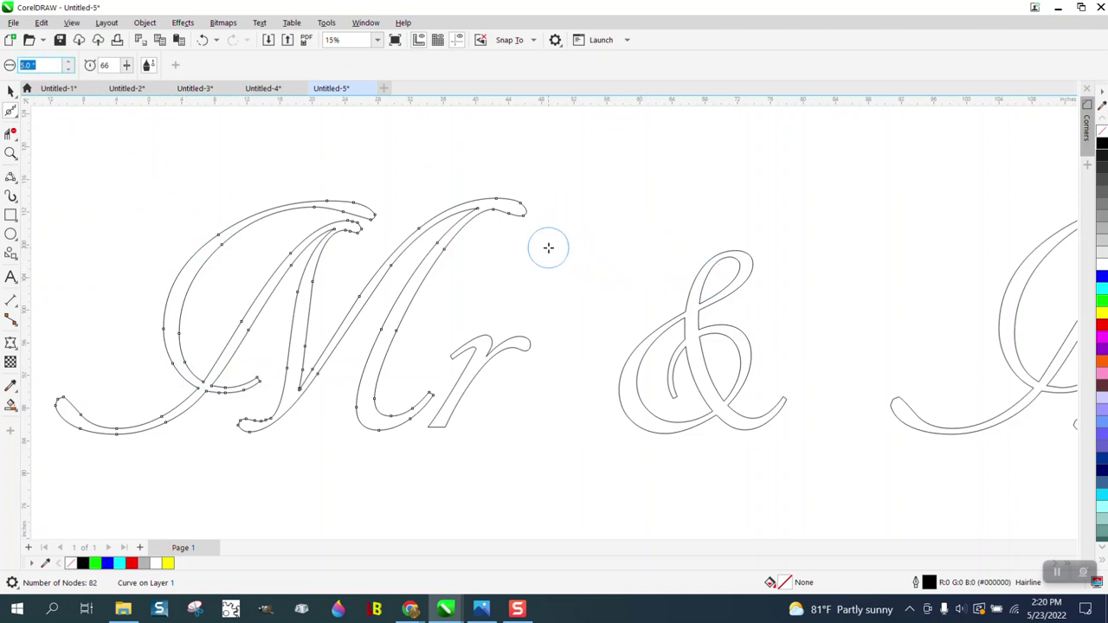
# Return to the Pick tool and select a stroke of the M in Mrs
pyautogui.click(10, 90)
pyautogui.scroll(-2, 400, 201)
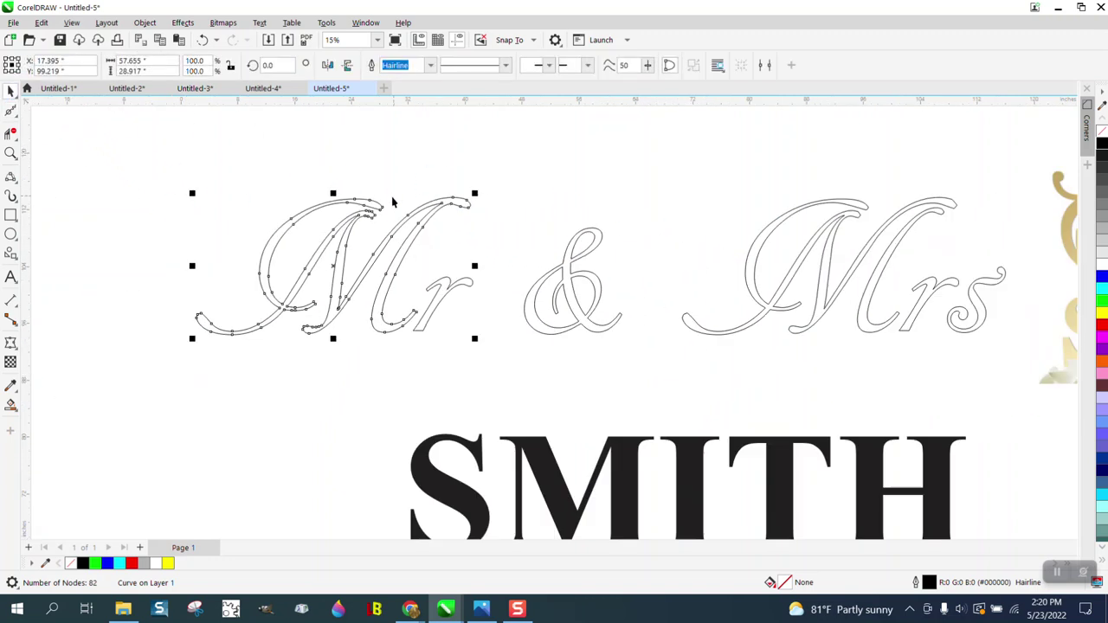
pyautogui.click(889, 255)
# Zoom in on Mrs and enlarge the selected M stroke slightly
pyautogui.click(10, 153)
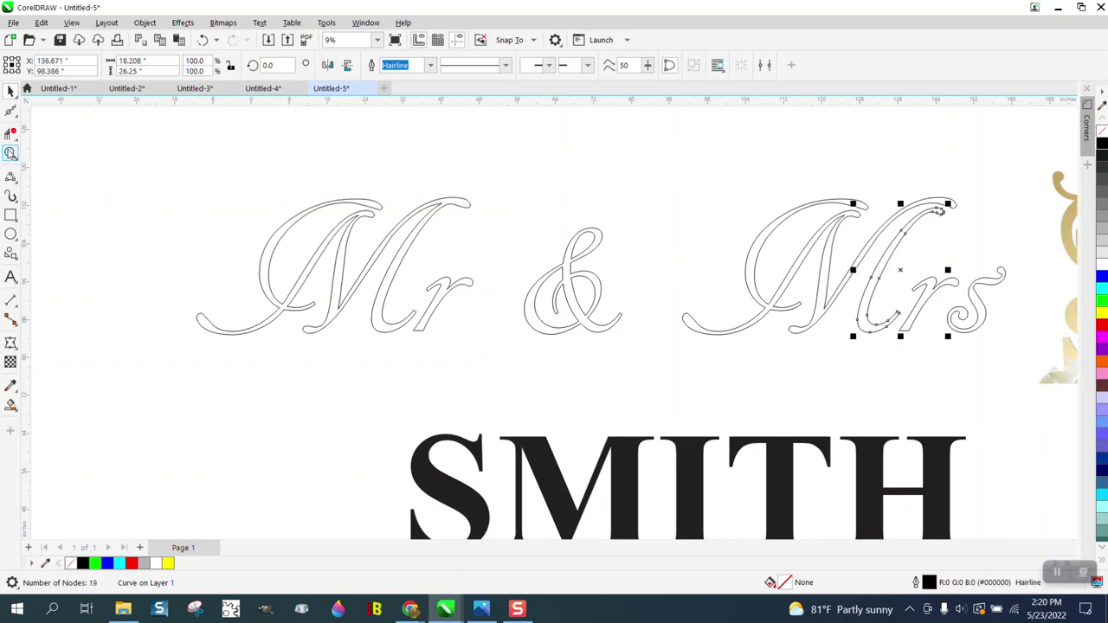
pyautogui.moveTo(1058, 349); pyautogui.dragTo(1058, 349)
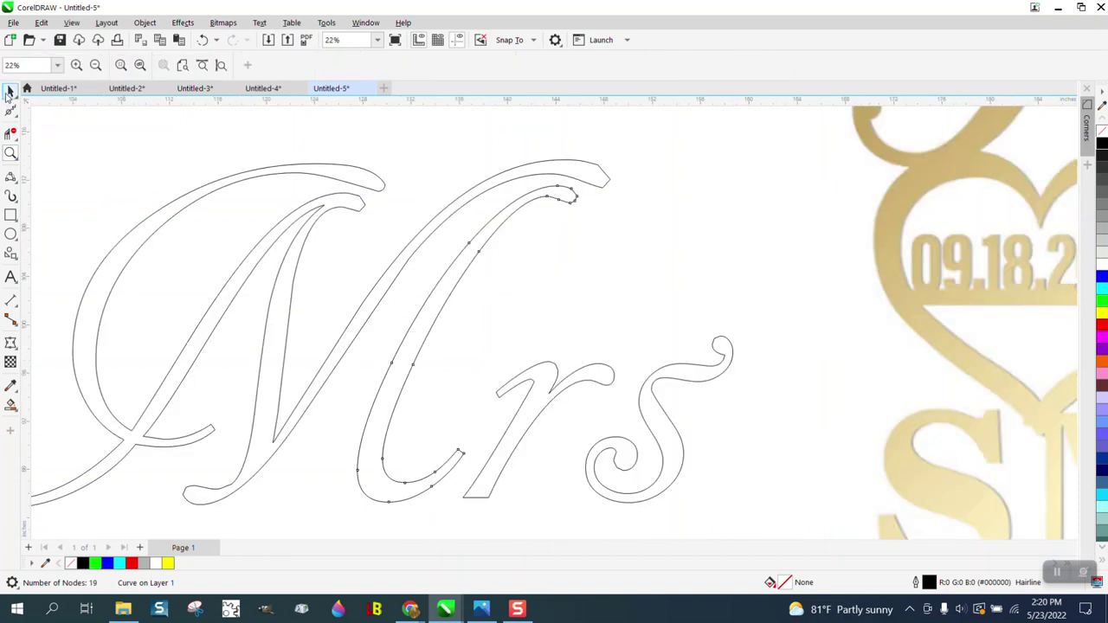
pyautogui.click(10, 90)
pyautogui.moveTo(581, 182); pyautogui.dragTo(595, 164)
# Combine the two M strokes of Mrs into one 87-node curve
pyautogui.scroll(-1, 596, 164)
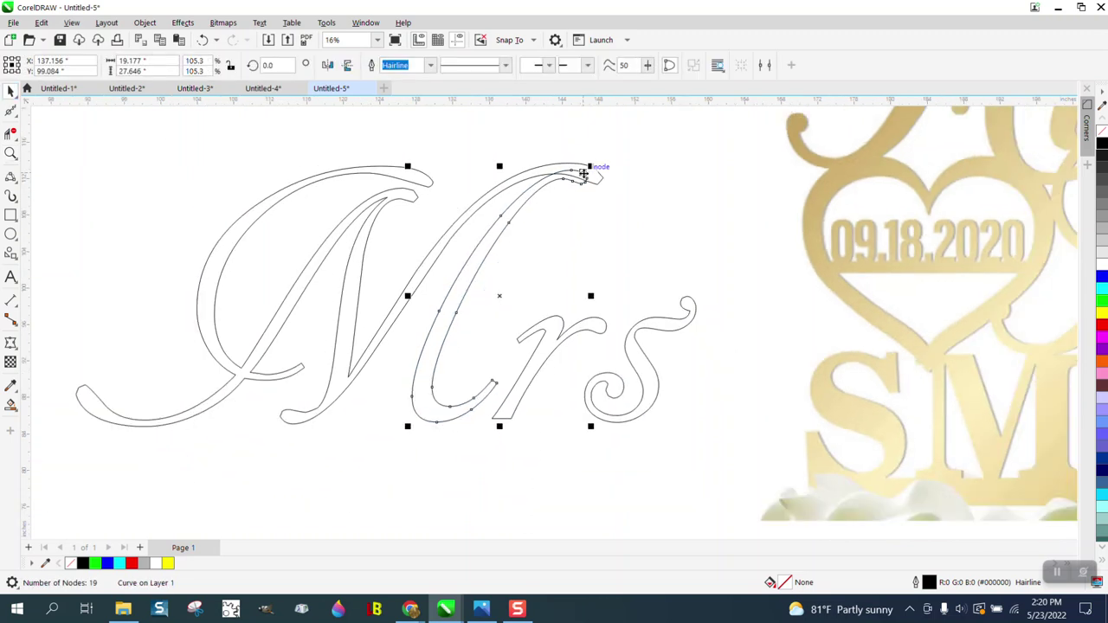
pyautogui.keyDown('shift'); pyautogui.click(416, 204); pyautogui.keyUp('shift')
pyautogui.click(398, 69)
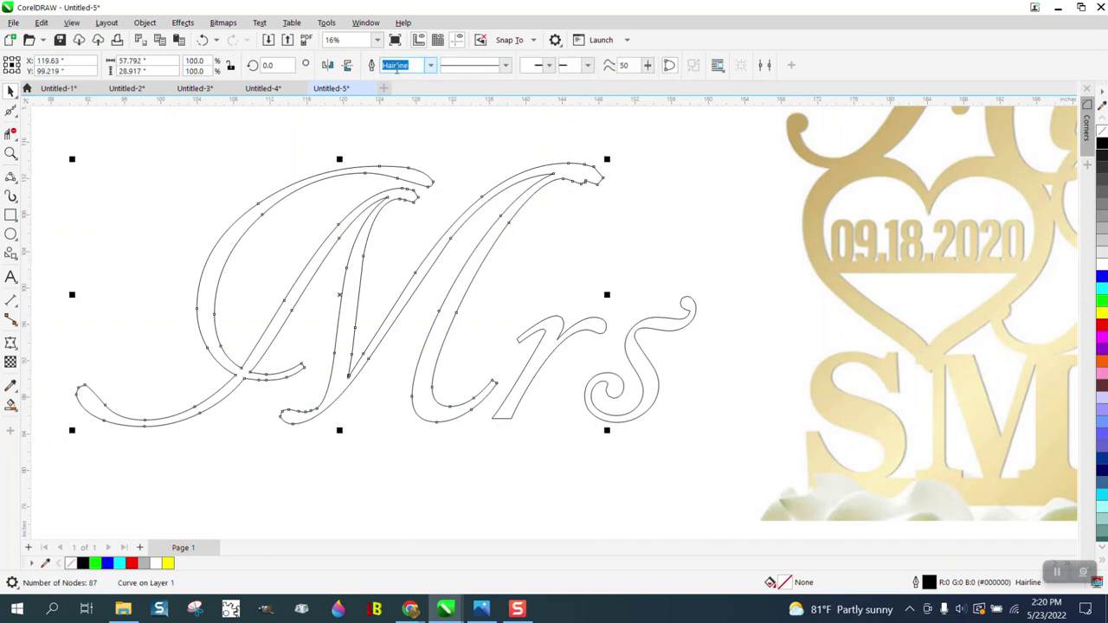
pyautogui.click(10, 153)
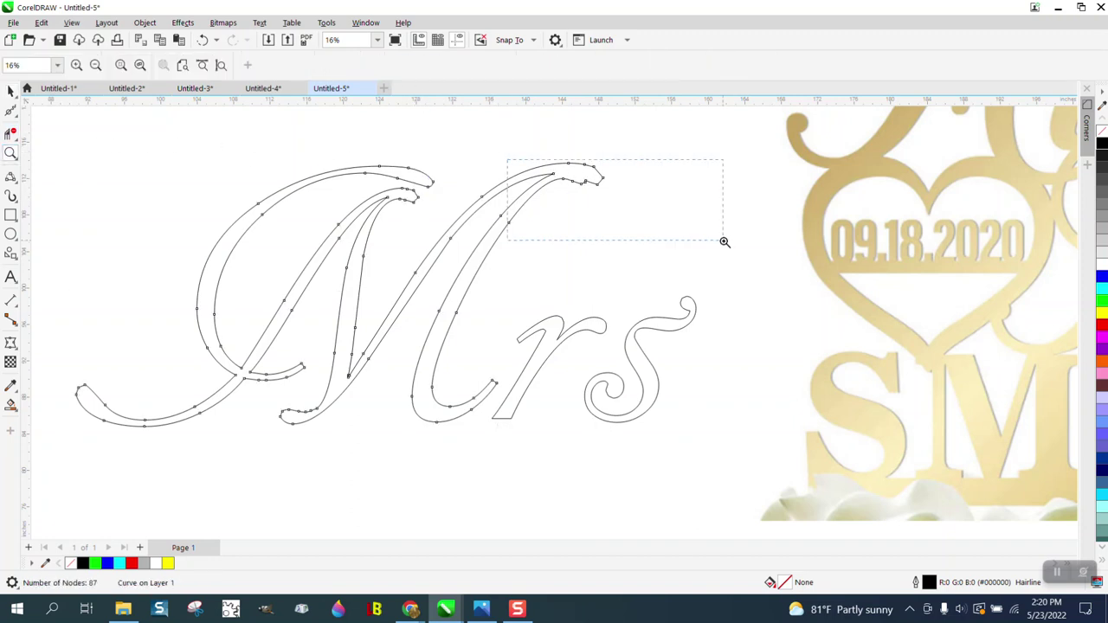
pyautogui.moveTo(507, 160); pyautogui.dragTo(724, 241)
# Round off the pointed top tip of the Mrs M with the Smooth brush, leaving 81 nodes
pyautogui.click(10, 111)
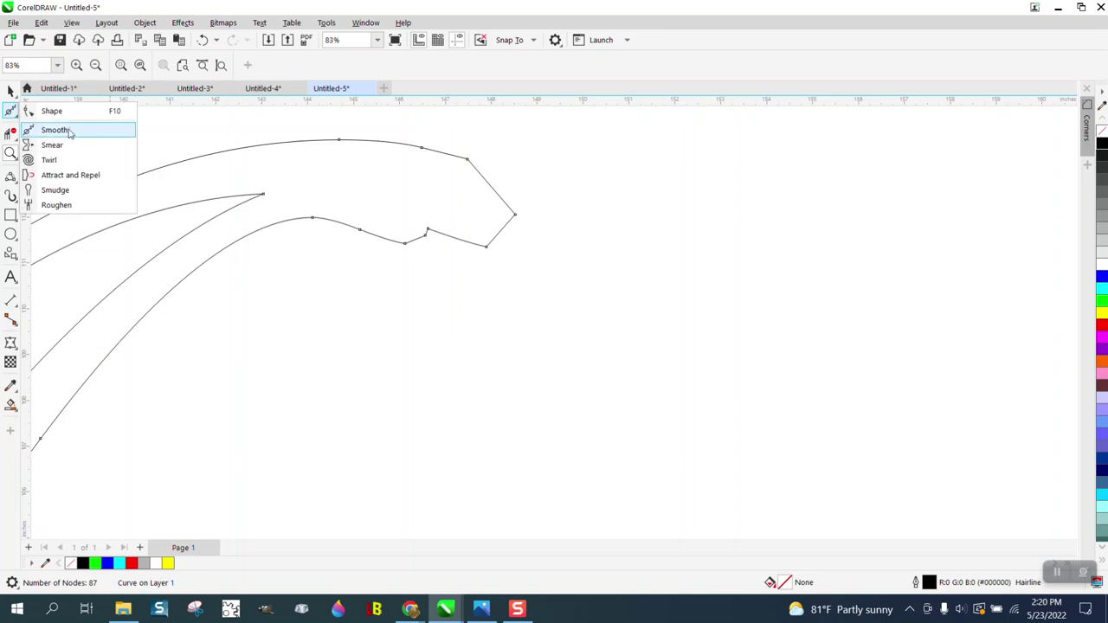
pyautogui.click(70, 132)
pyautogui.moveTo(436, 170)
pyautogui.mouseDown()
pyautogui.moveTo(505, 217)
pyautogui.moveTo(496, 231)
pyautogui.moveTo(418, 244)
pyautogui.mouseUp()
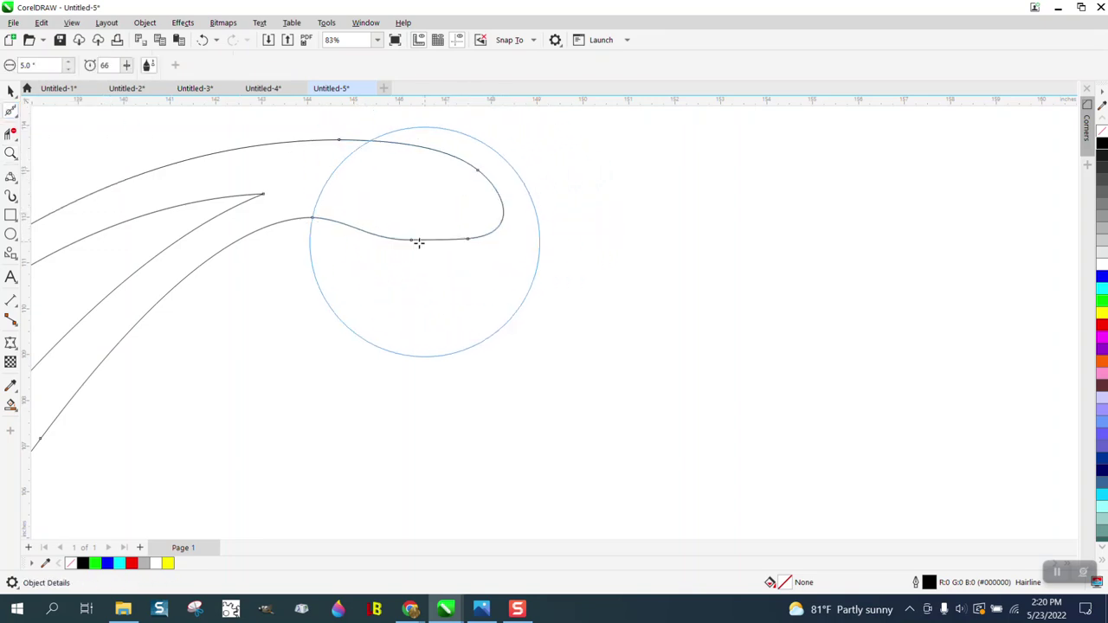
pyautogui.scroll(-5, 456, 240)
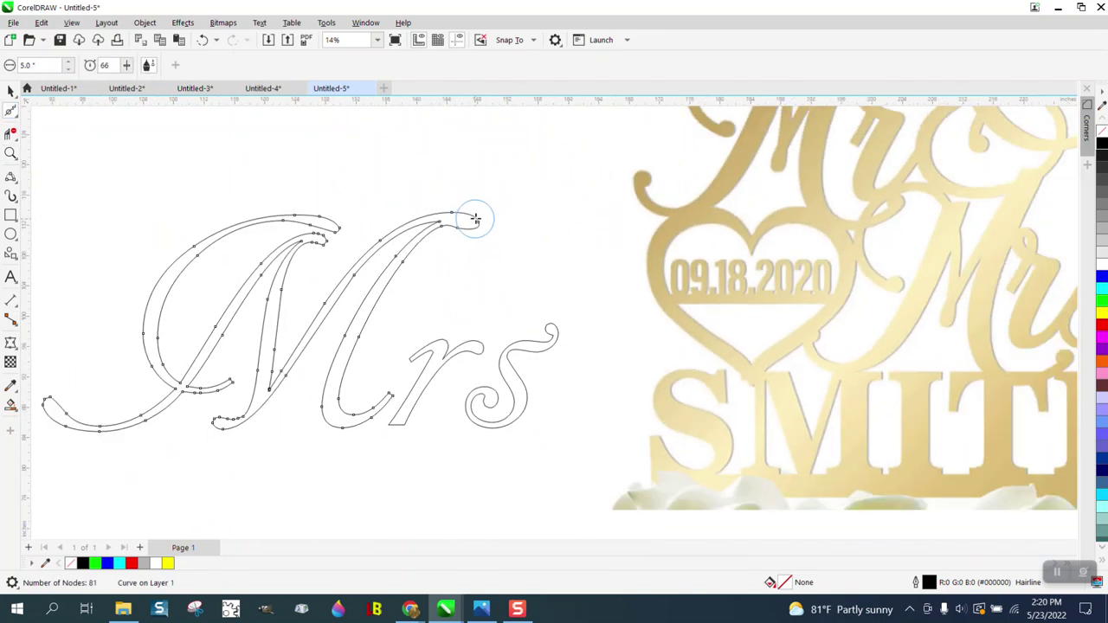
pyautogui.scroll(-1, 489, 232)
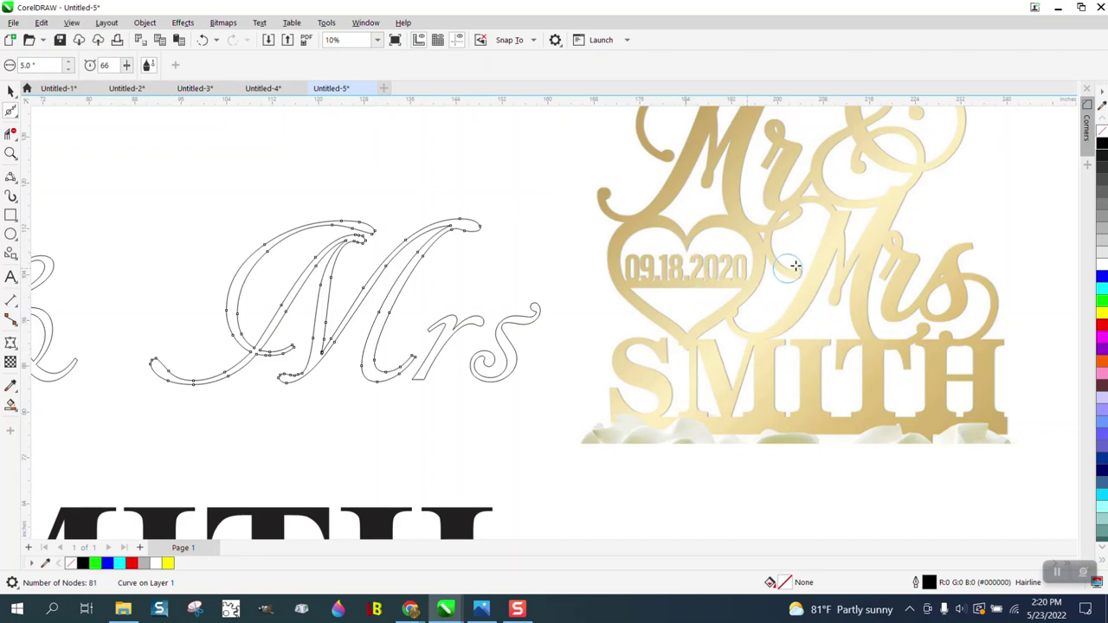
# Move the Mr outline up and to the right
pyautogui.scroll(-2, 585, 198)
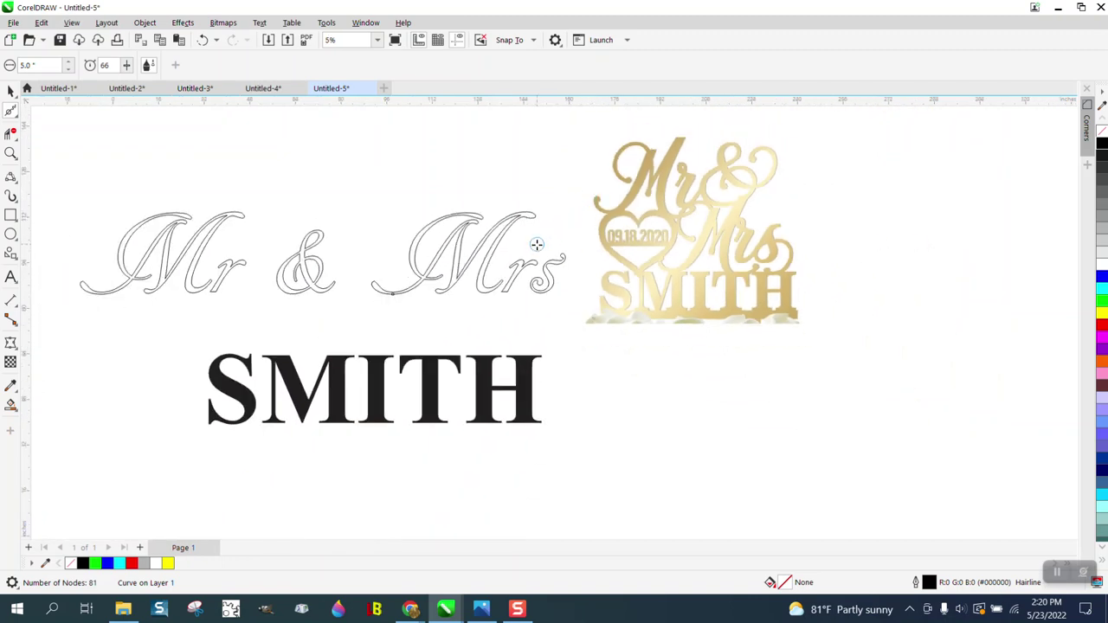
pyautogui.click(10, 91)
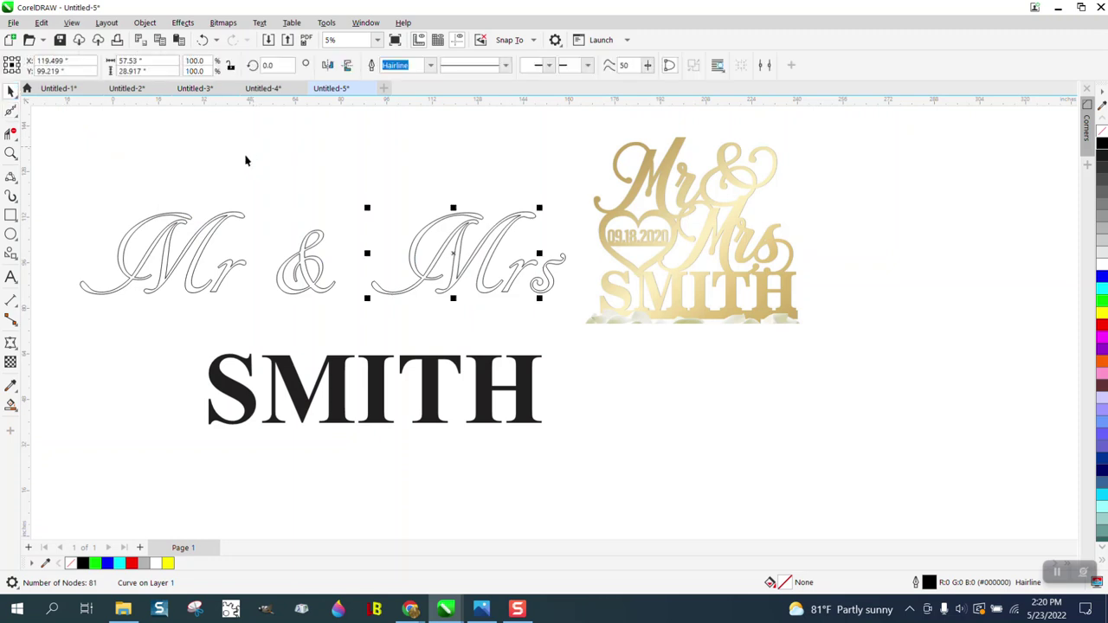
pyautogui.click(72, 206)
pyautogui.click(205, 282)
pyautogui.moveTo(173, 257); pyautogui.dragTo(247, 180)
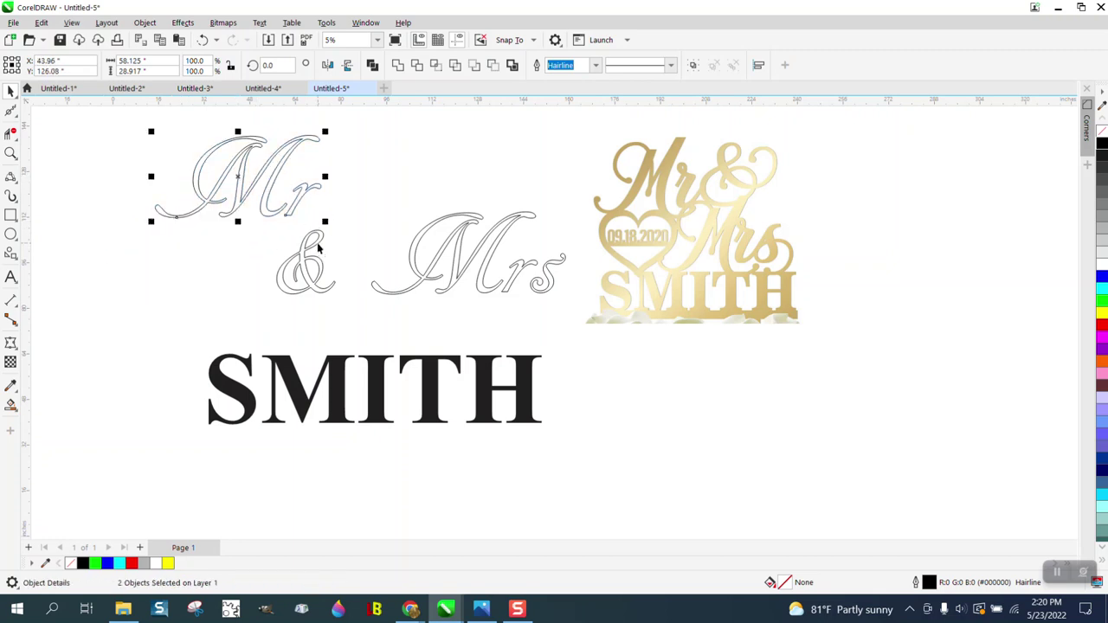
# Enlarge the & to 130.2% and move it so it overlaps the r's tail
pyautogui.moveTo(317, 250); pyautogui.dragTo(403, 131)
pyautogui.moveTo(362, 177); pyautogui.dragTo(344, 191)
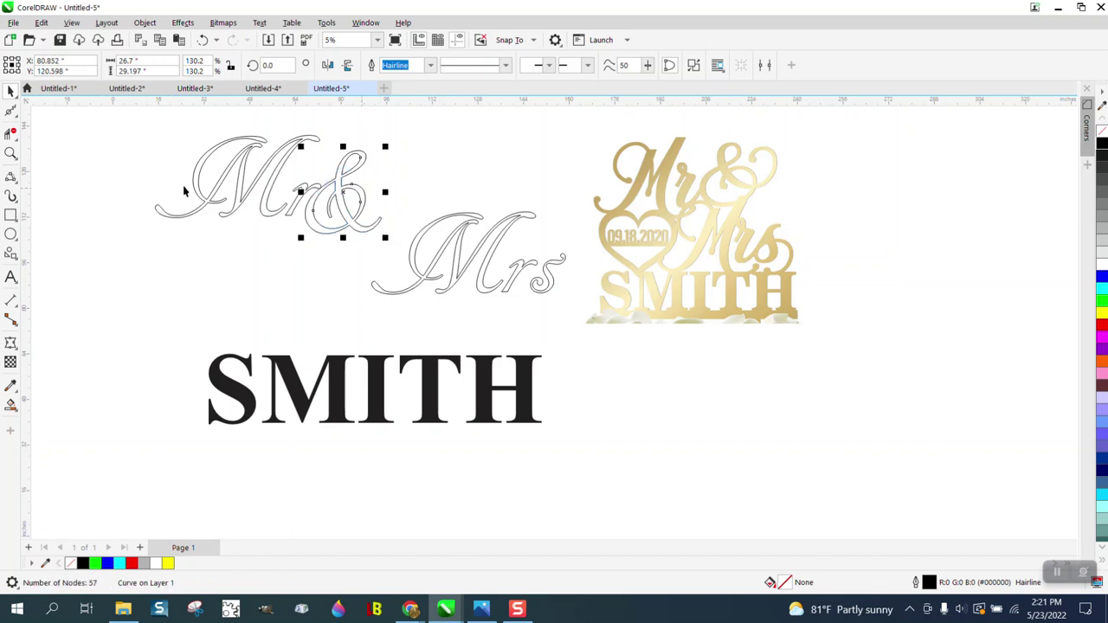
pyautogui.click(11, 153)
# Nudge the & against the r and weld it with Mr into one 80-node outline
pyautogui.moveTo(452, 235); pyautogui.dragTo(452, 236)
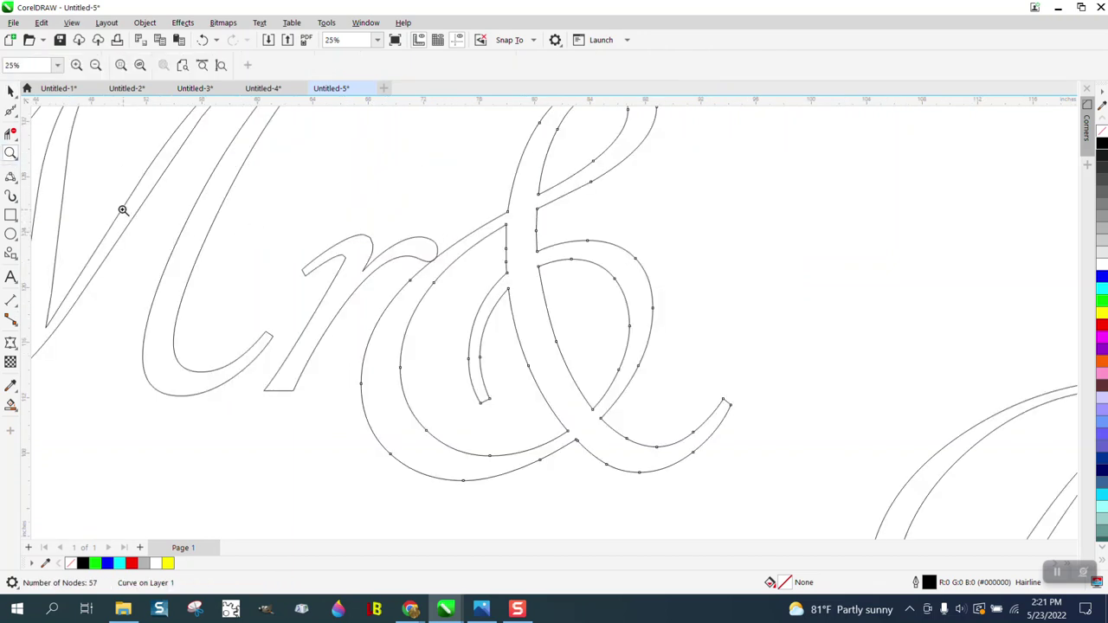
pyautogui.click(10, 90)
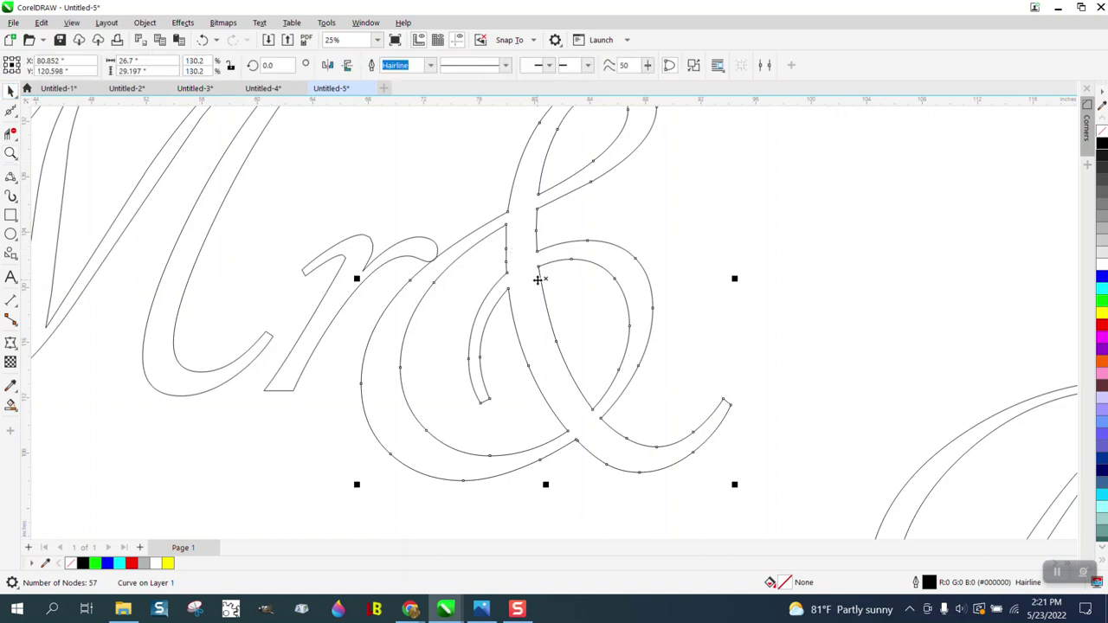
pyautogui.moveTo(539, 277); pyautogui.dragTo(537, 278)
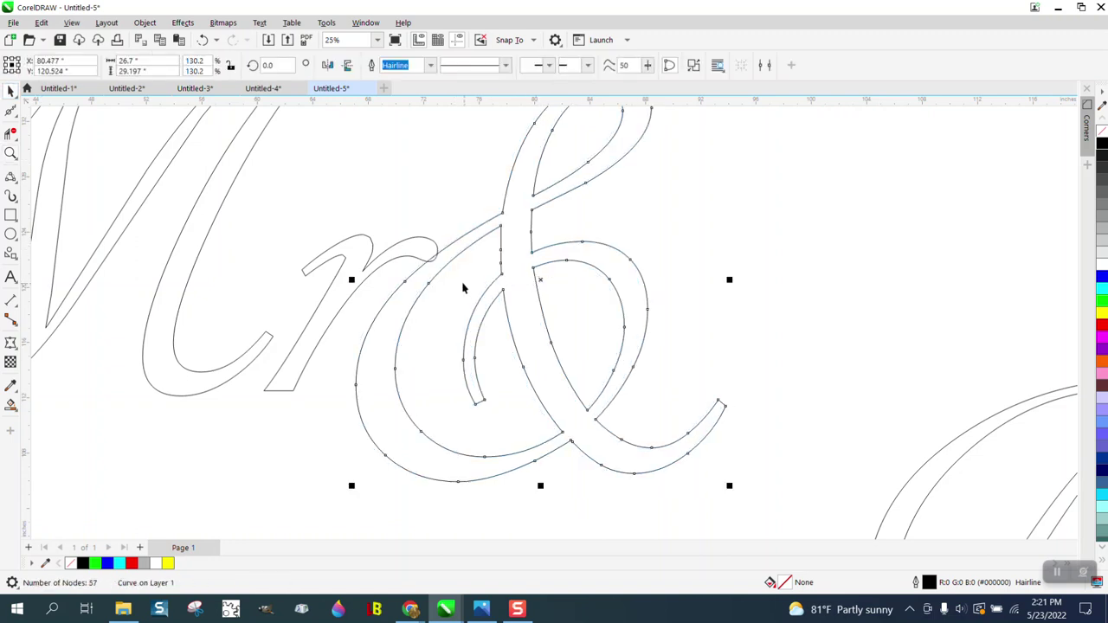
pyautogui.scroll(-1, 463, 287)
pyautogui.scroll(-2, 463, 287)
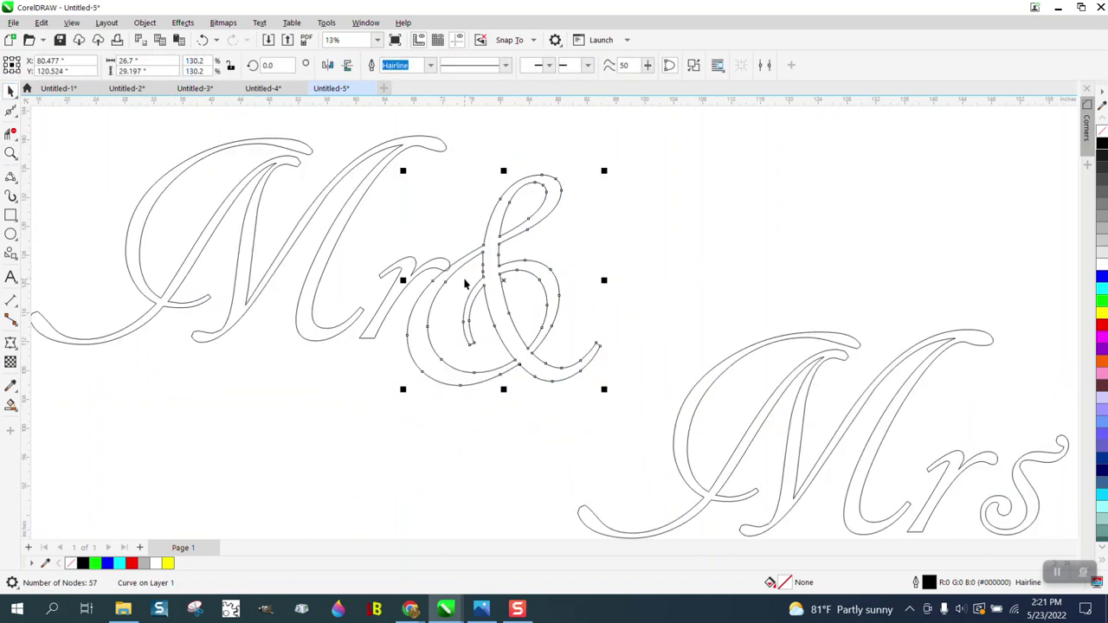
pyautogui.keyDown('shift'); pyautogui.click(435, 264); pyautogui.keyUp('shift')
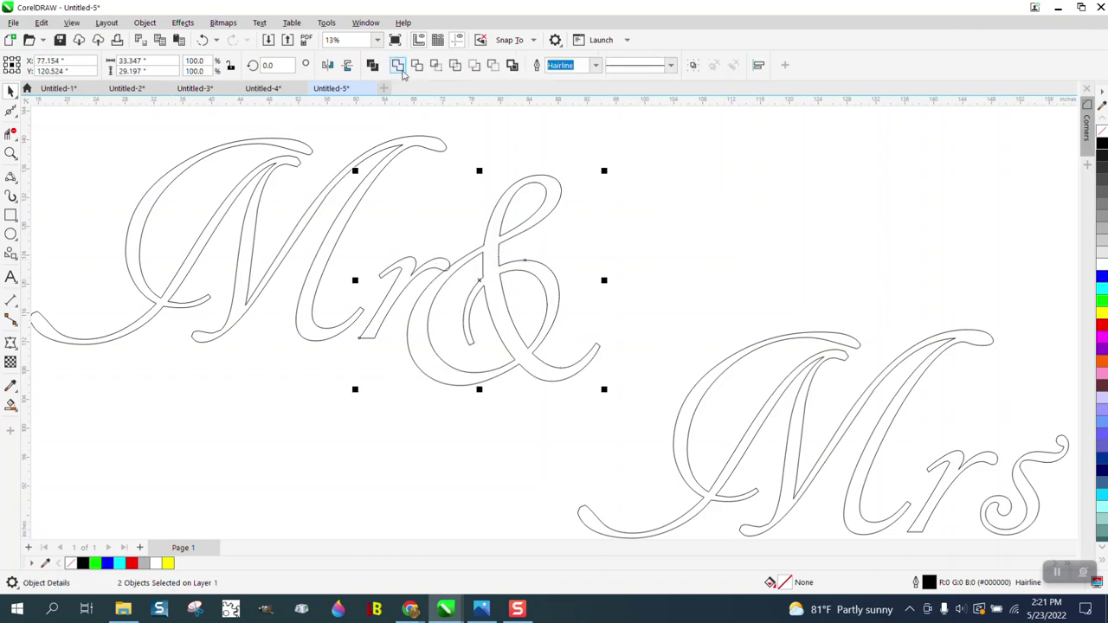
pyautogui.click(397, 66)
pyautogui.scroll(-2, 443, 240)
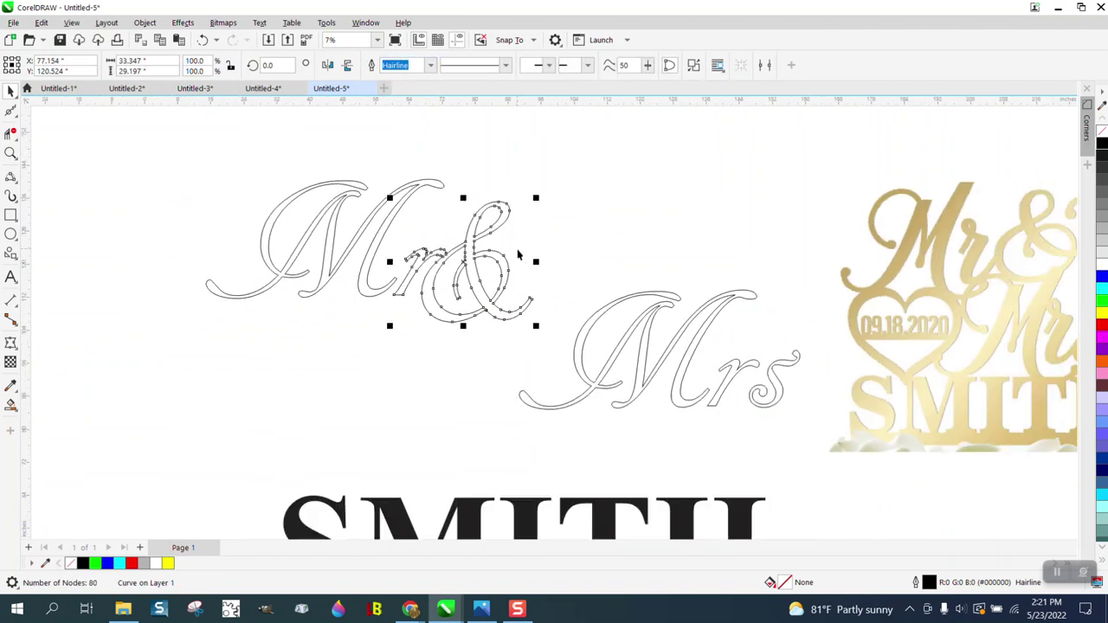
pyautogui.scroll(-1, 519, 260)
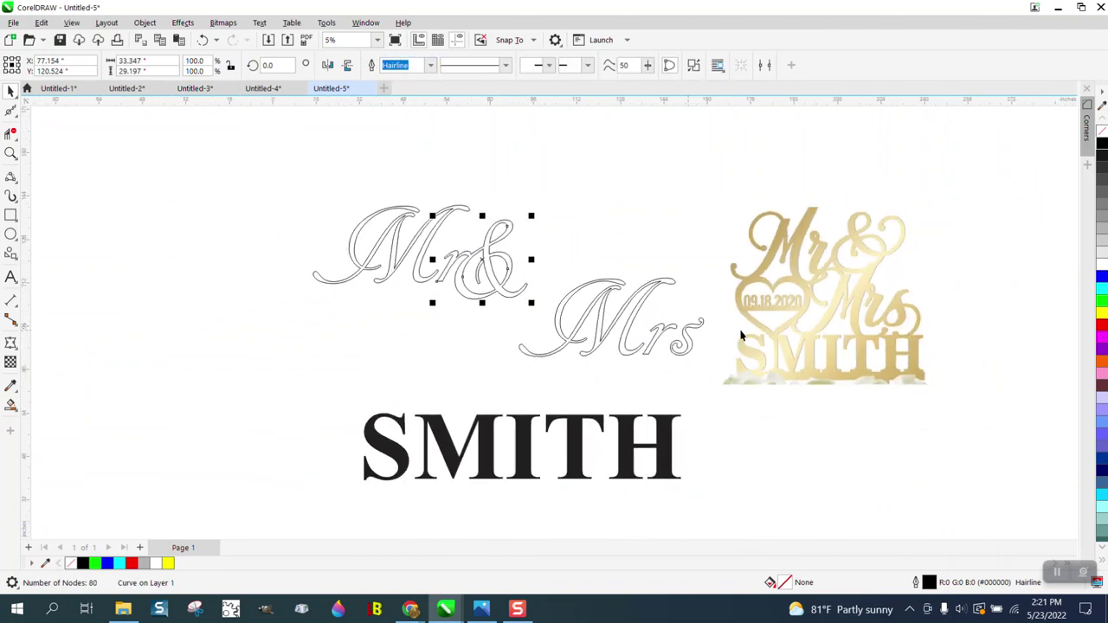
# Draw a heart shape above SMITH with the Common Shapes tool
pyautogui.click(12, 254)
pyautogui.click(69, 299)
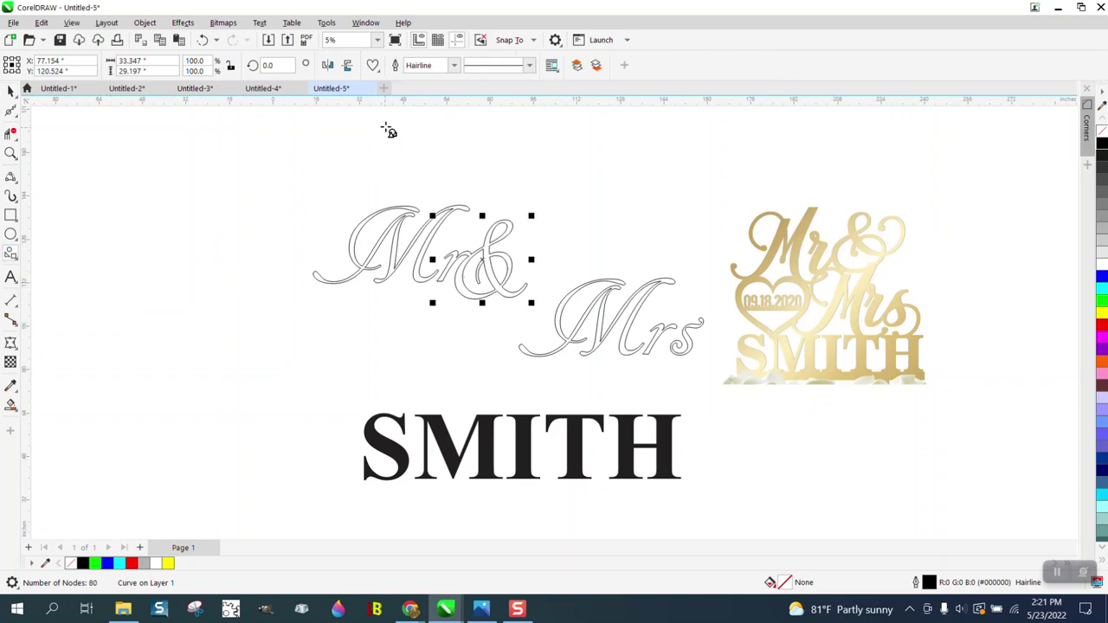
pyautogui.moveTo(430, 308); pyautogui.dragTo(316, 401)
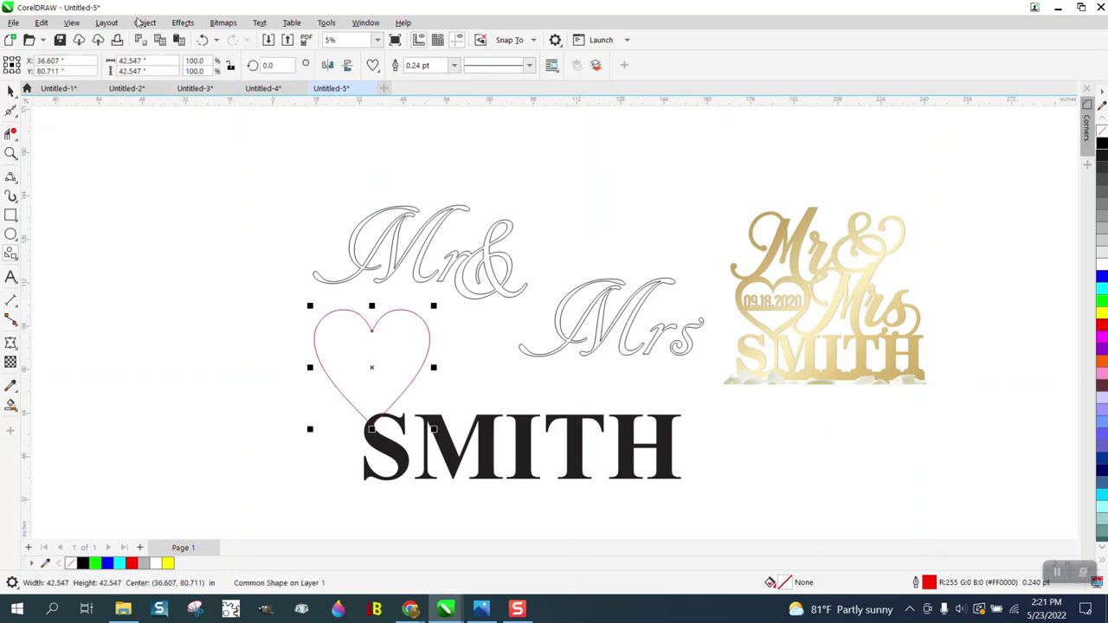
# Give the heart a one-step contour with 2.0" offset and move it up and right
pyautogui.click(183, 23)
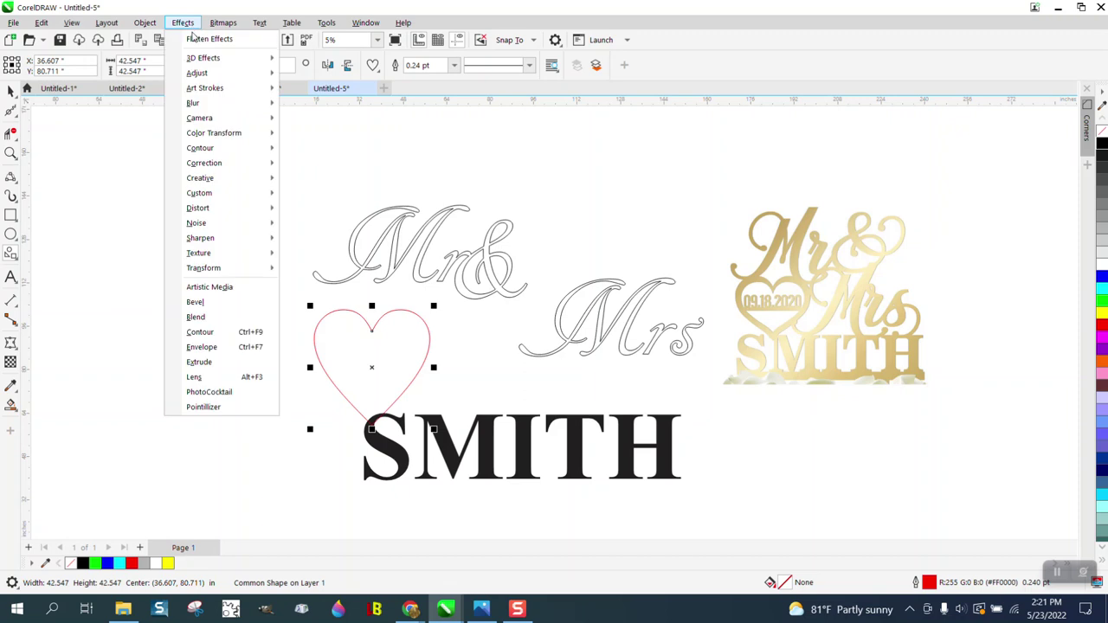
pyautogui.click(200, 332)
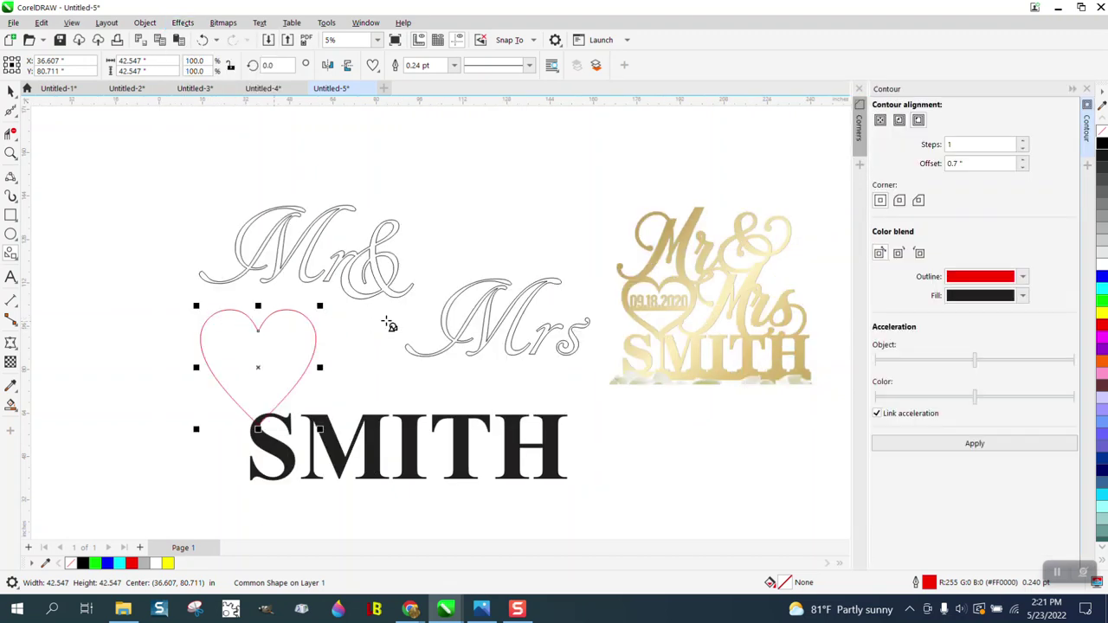
pyautogui.click(898, 121)
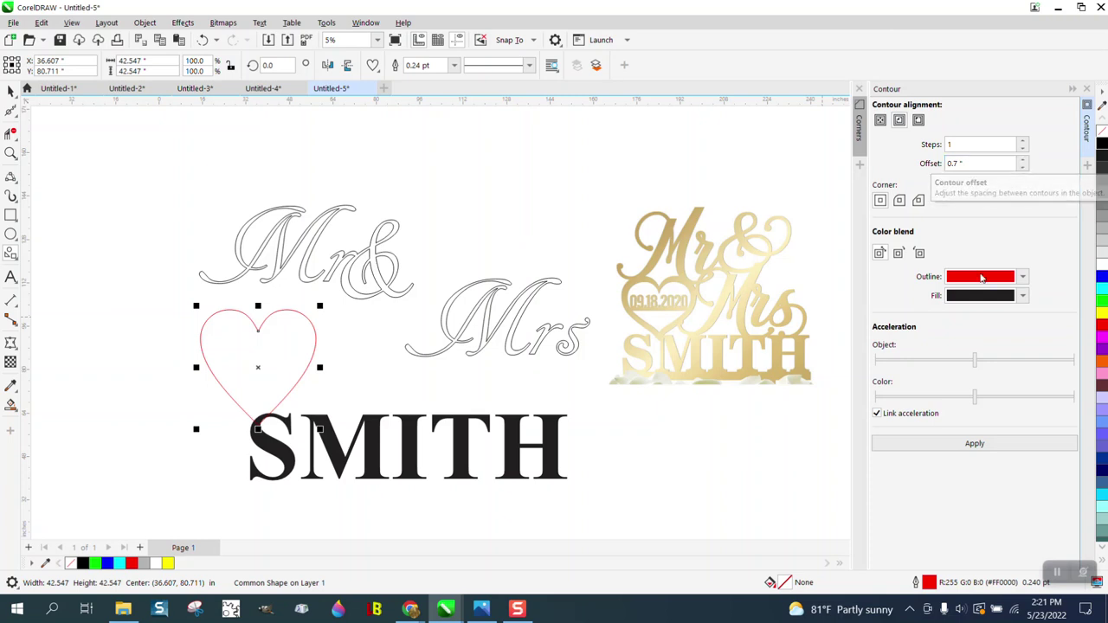
pyautogui.click(980, 444)
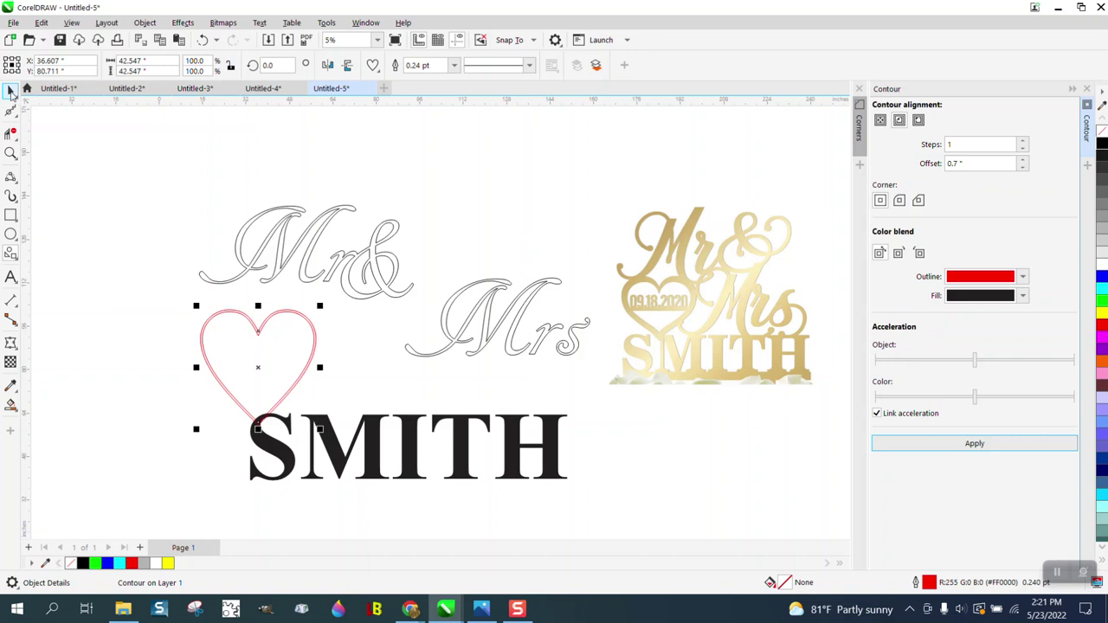
pyautogui.click(11, 92)
pyautogui.moveTo(981, 162); pyautogui.dragTo(918, 163)
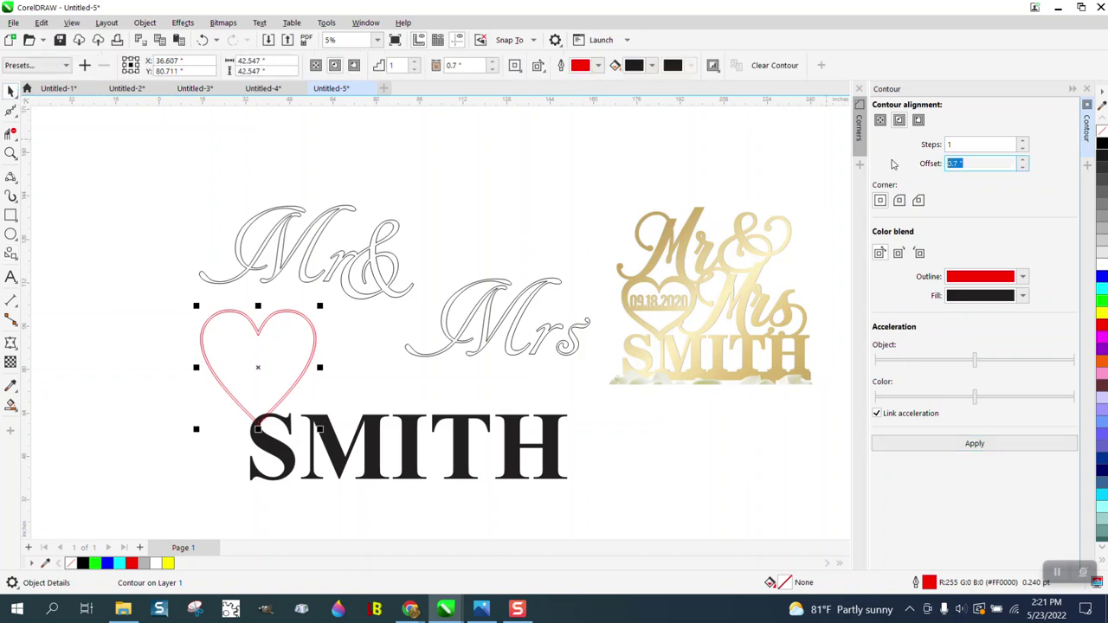
pyautogui.write('2')
pyautogui.click(983, 445)
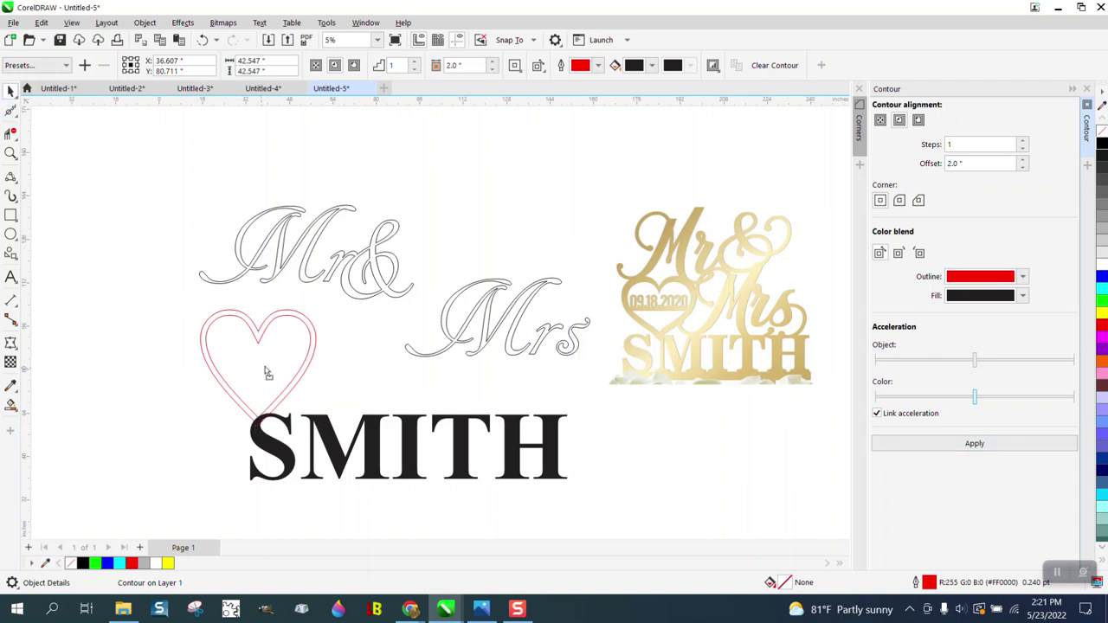
pyautogui.moveTo(260, 368); pyautogui.dragTo(295, 346)
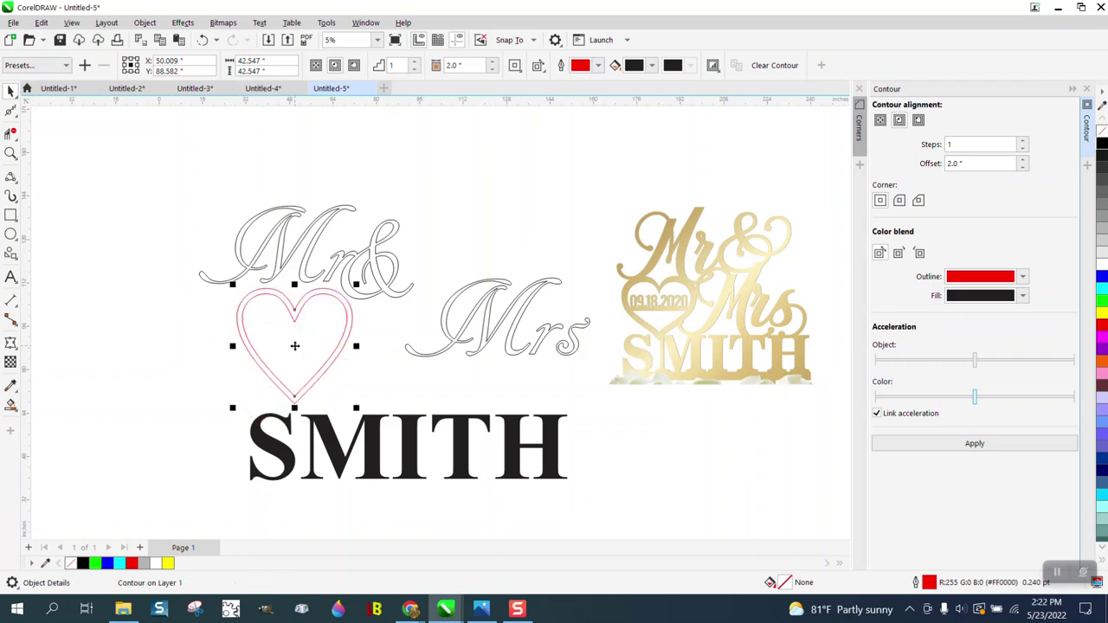
# Break the heart's contour apart, combine both outlines into one curve, and shift it toward Mr&
pyautogui.click(144, 22)
pyautogui.click(205, 334)
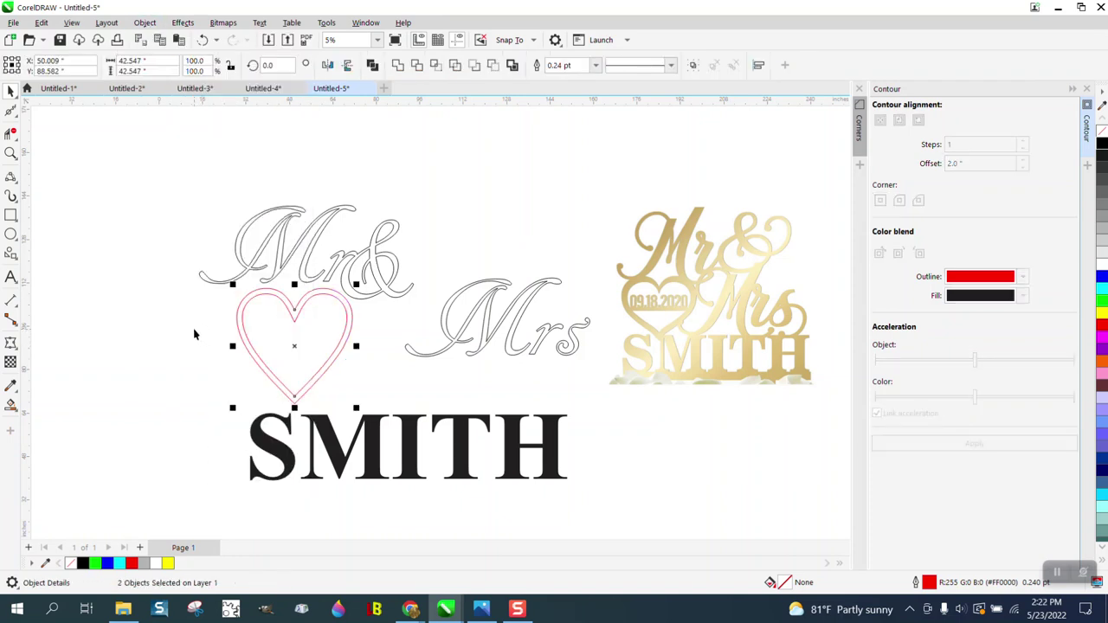
pyautogui.click(234, 316)
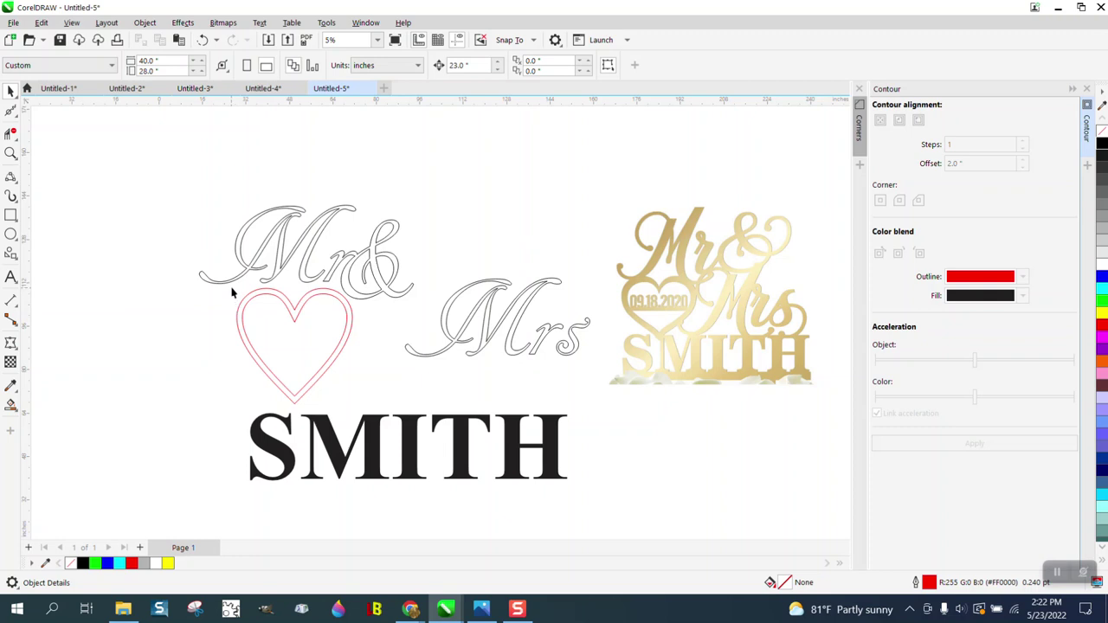
pyautogui.moveTo(231, 292); pyautogui.dragTo(418, 415)
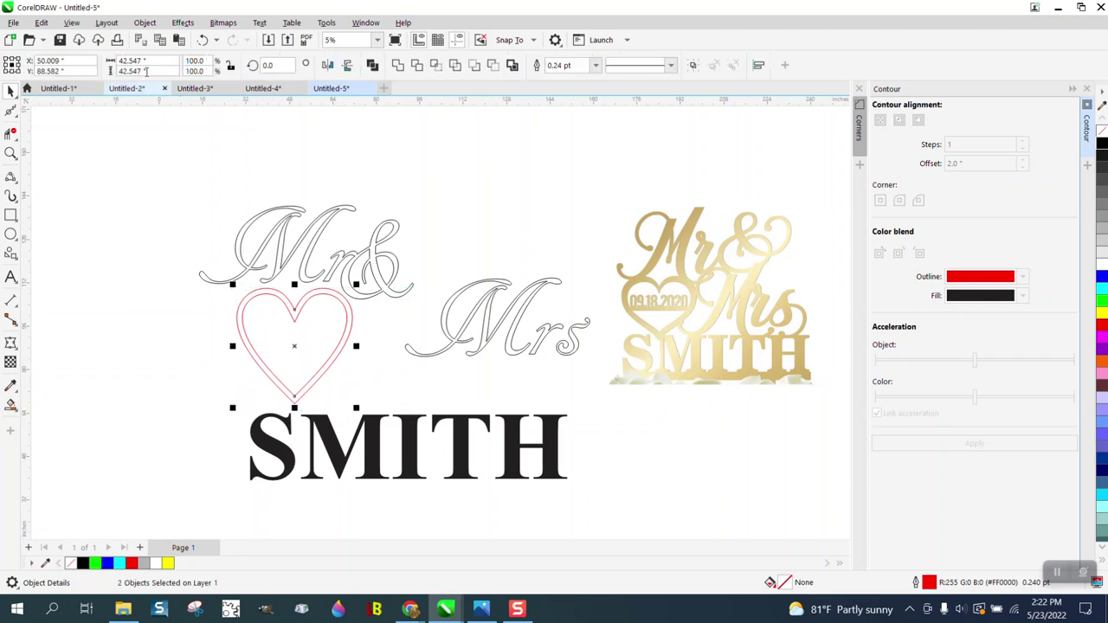
pyautogui.click(145, 23)
pyautogui.click(187, 319)
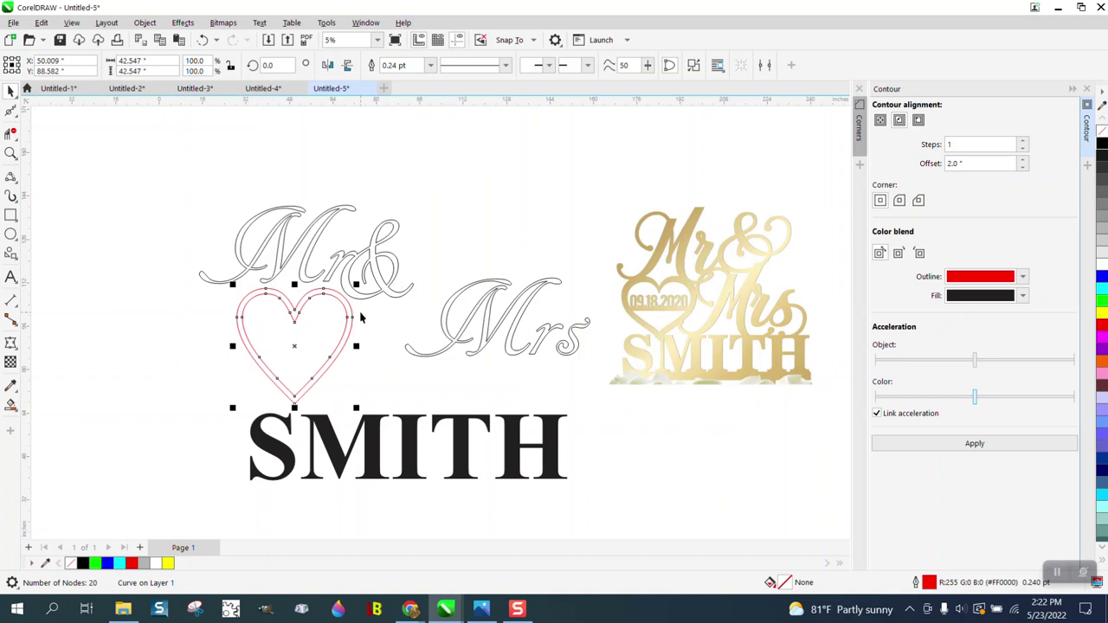
pyautogui.moveTo(353, 315); pyautogui.dragTo(360, 315)
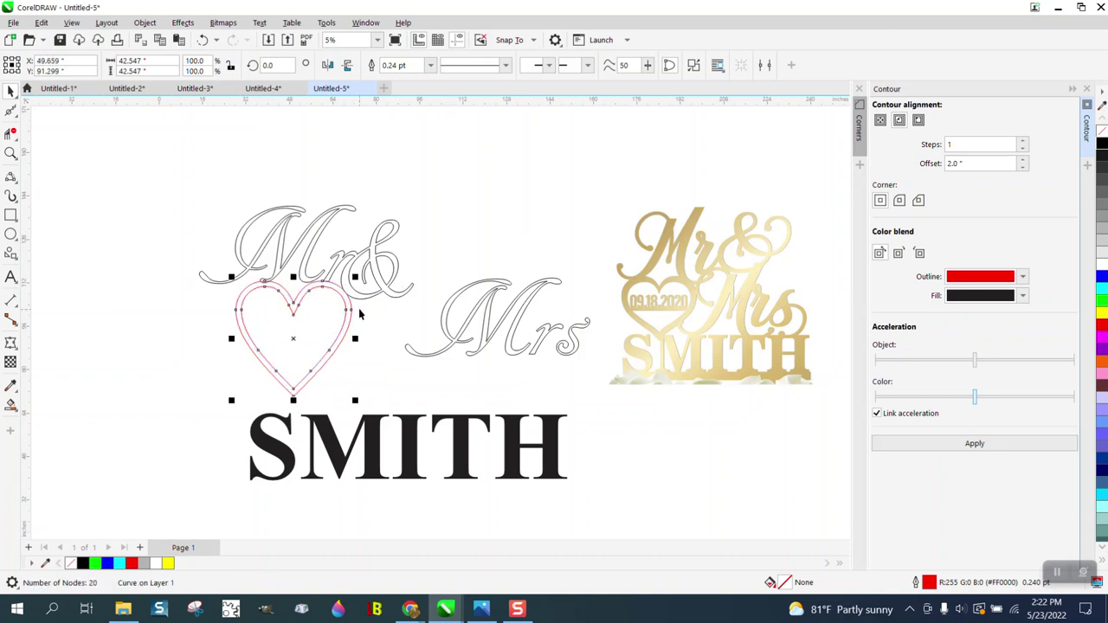
# Set the nudge distance to 0.01" and nudge the heart right to X 50.029"
pyautogui.click(11, 153)
pyautogui.moveTo(175, 216); pyautogui.dragTo(403, 359)
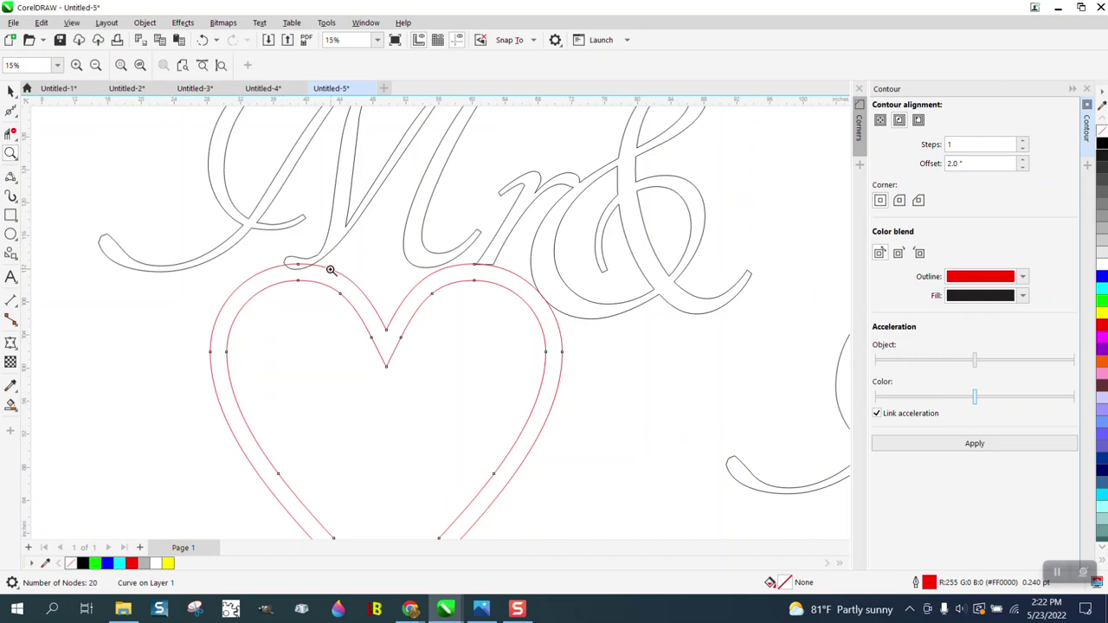
pyautogui.click(10, 91)
pyautogui.click(187, 143)
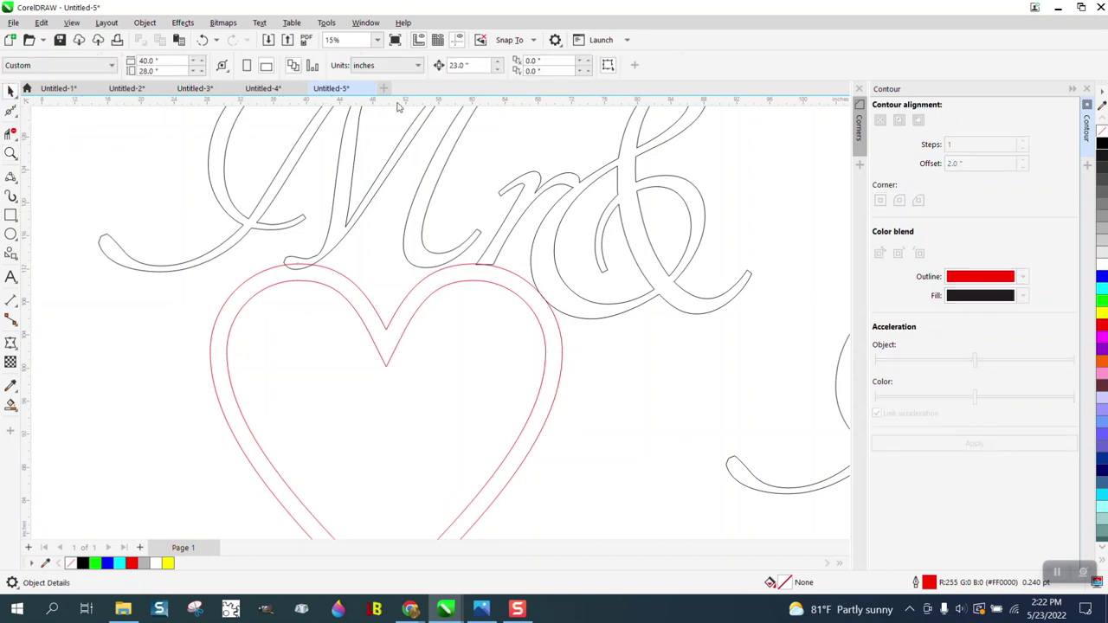
pyautogui.doubleClick(479, 62)
pyautogui.write('.01')
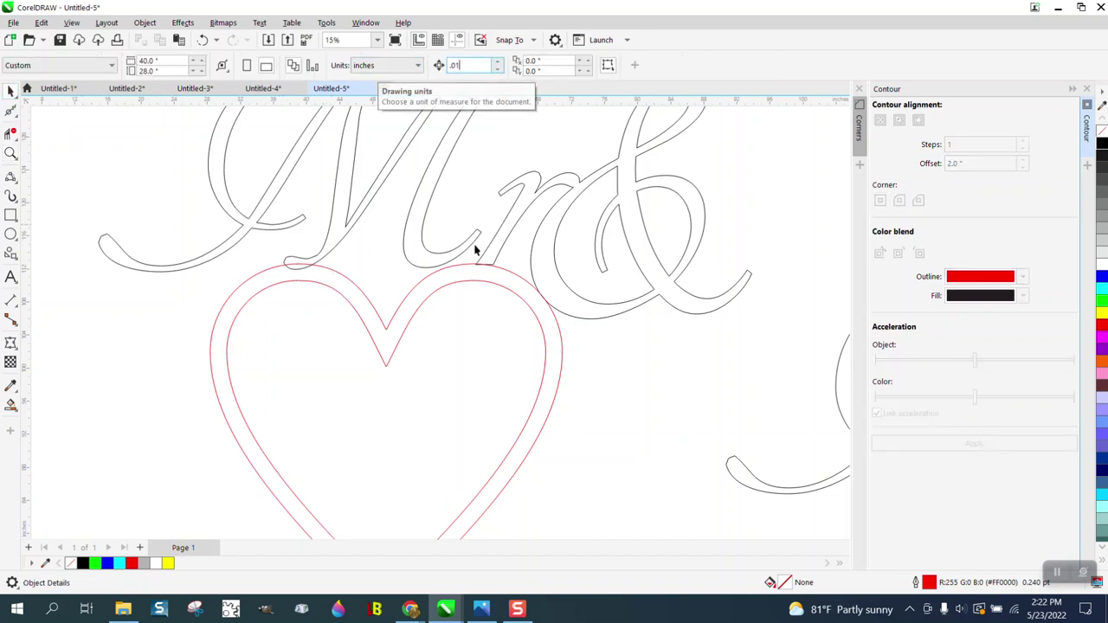
pyautogui.click(544, 339)
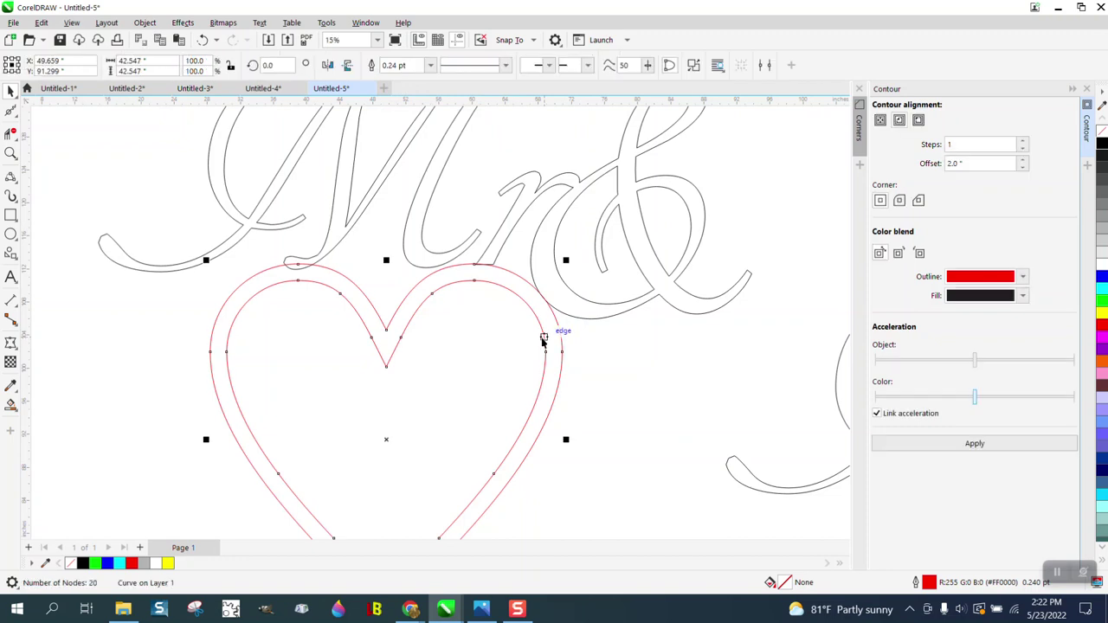
pyautogui.click(541, 338)
pyautogui.press('Right')
pyautogui.press('Right')
pyautogui.press('Right')
pyautogui.press('Right')
pyautogui.press('Right')
pyautogui.press('Right')
pyautogui.press('Right')
pyautogui.press('Right')
pyautogui.press('Right')
pyautogui.press('Right')
pyautogui.press('Right')
pyautogui.press('Right')
pyautogui.press('Right')
pyautogui.press('Right')
pyautogui.press('Right')
pyautogui.press('Right')
pyautogui.press('Right')
pyautogui.press('Right')
pyautogui.press('Right')
pyautogui.press('Right')
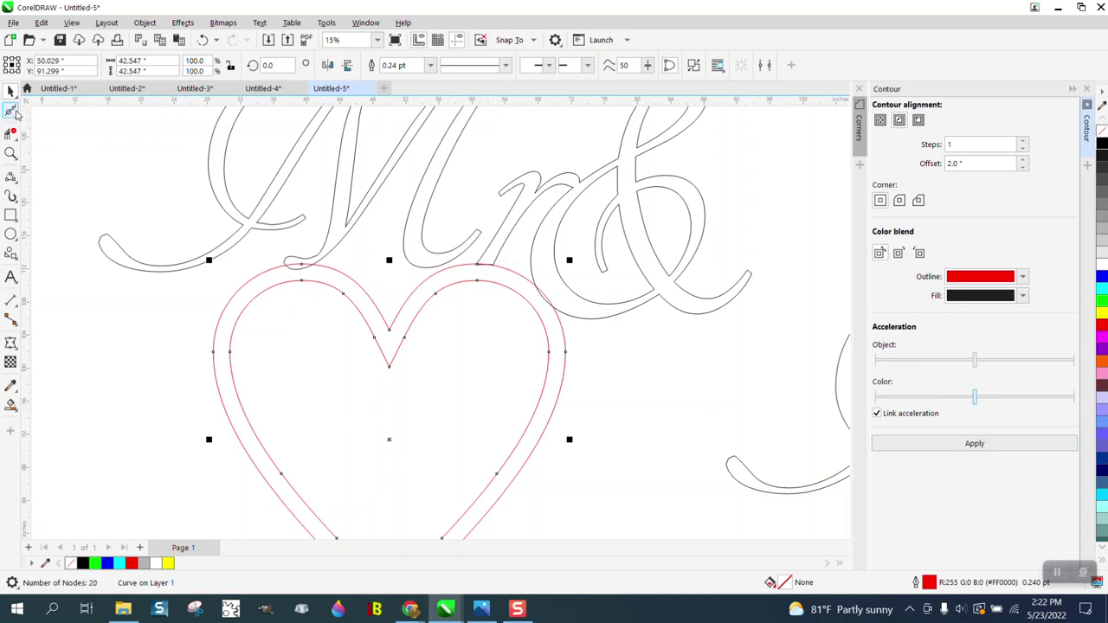
# Zoom in and drag the r stroke's end node down onto the heart
pyautogui.click(12, 153)
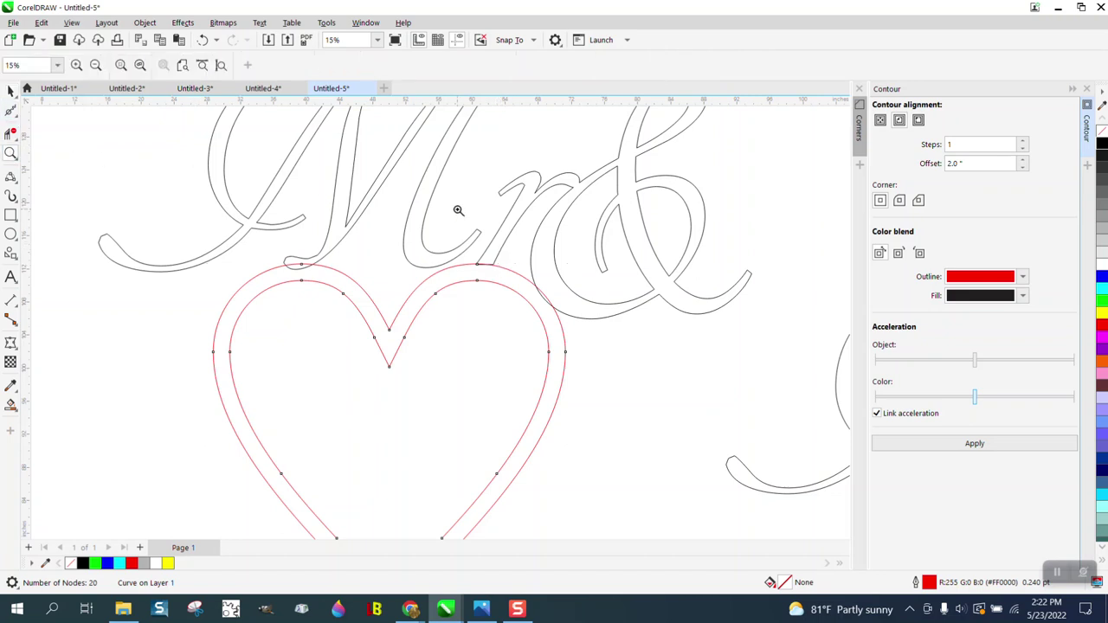
pyautogui.moveTo(456, 214); pyautogui.dragTo(636, 344)
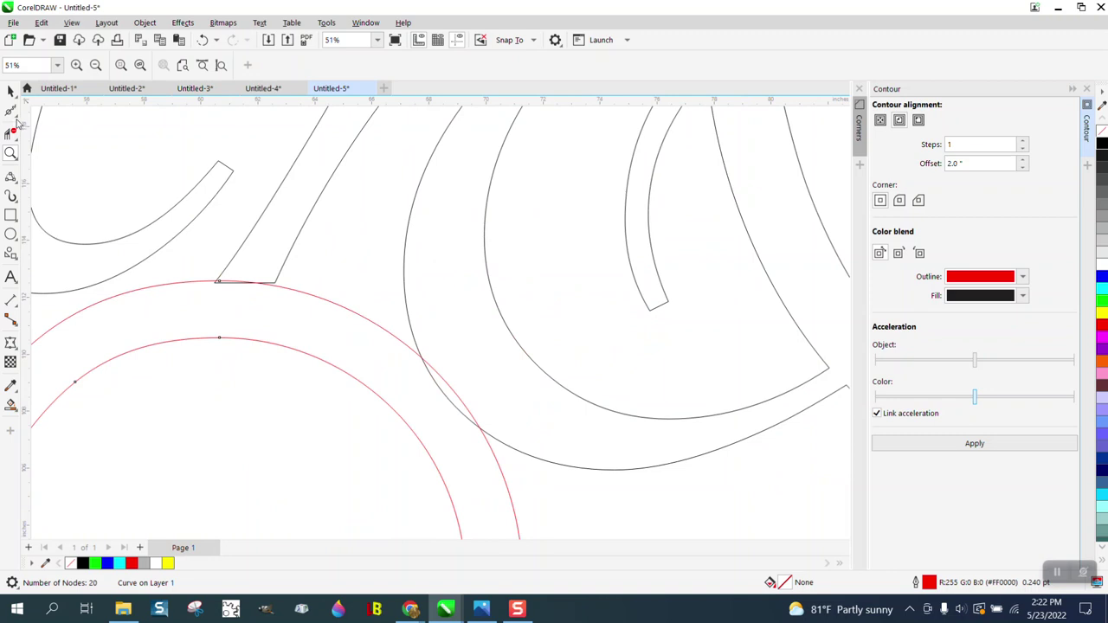
pyautogui.click(17, 117)
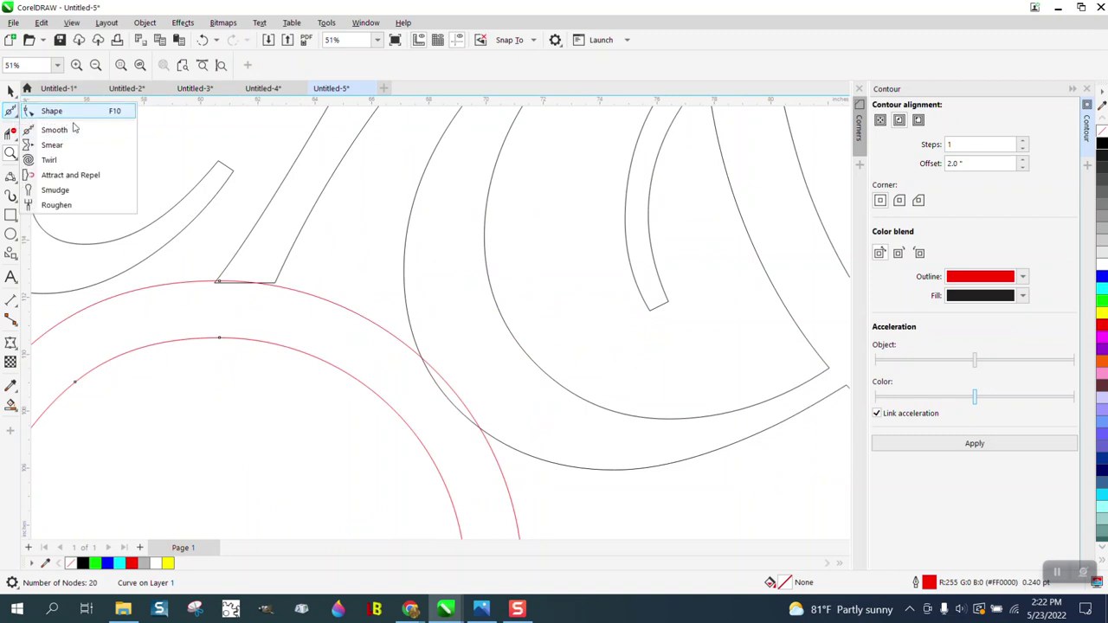
pyautogui.click(292, 259)
pyautogui.click(289, 251)
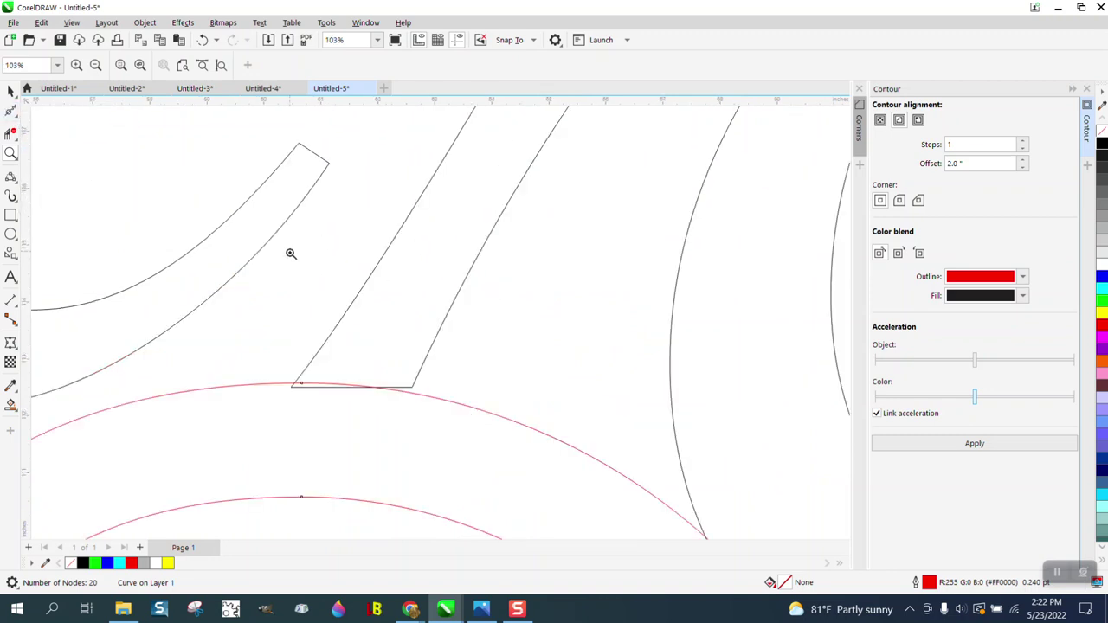
pyautogui.click(17, 120)
pyautogui.click(45, 109)
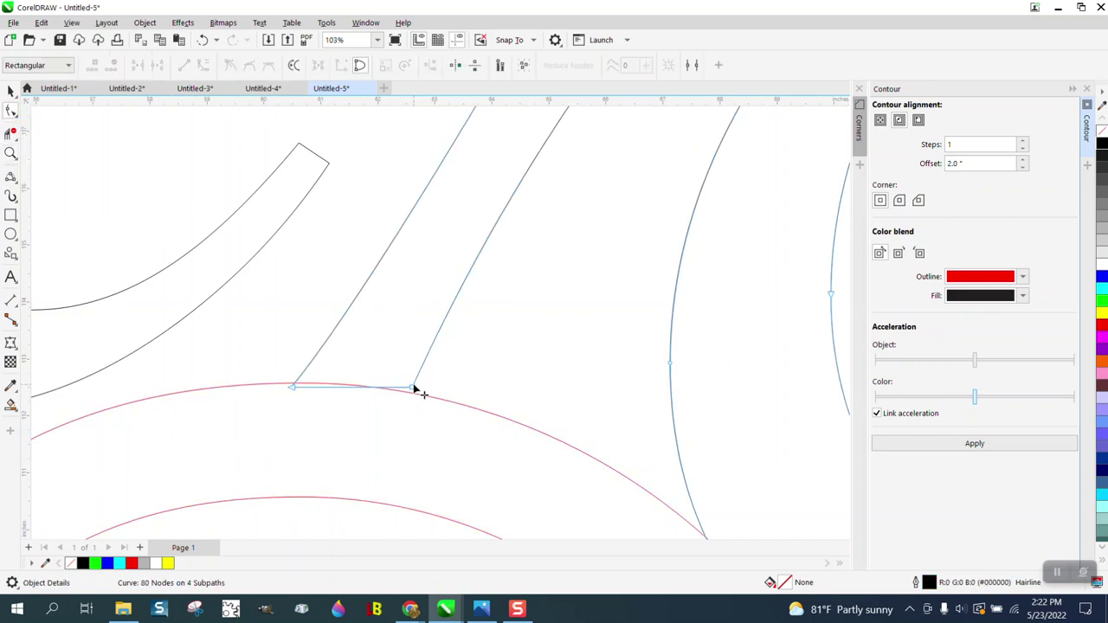
pyautogui.moveTo(414, 388); pyautogui.dragTo(401, 407)
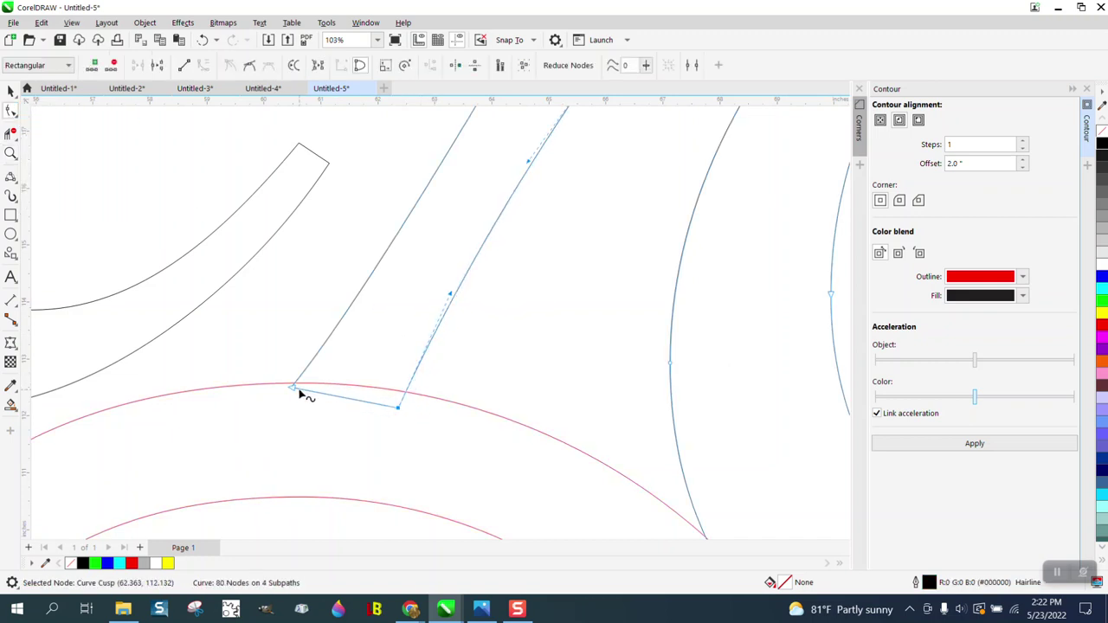
pyautogui.scroll(-3, 294, 316)
pyautogui.scroll(-4, 316, 294)
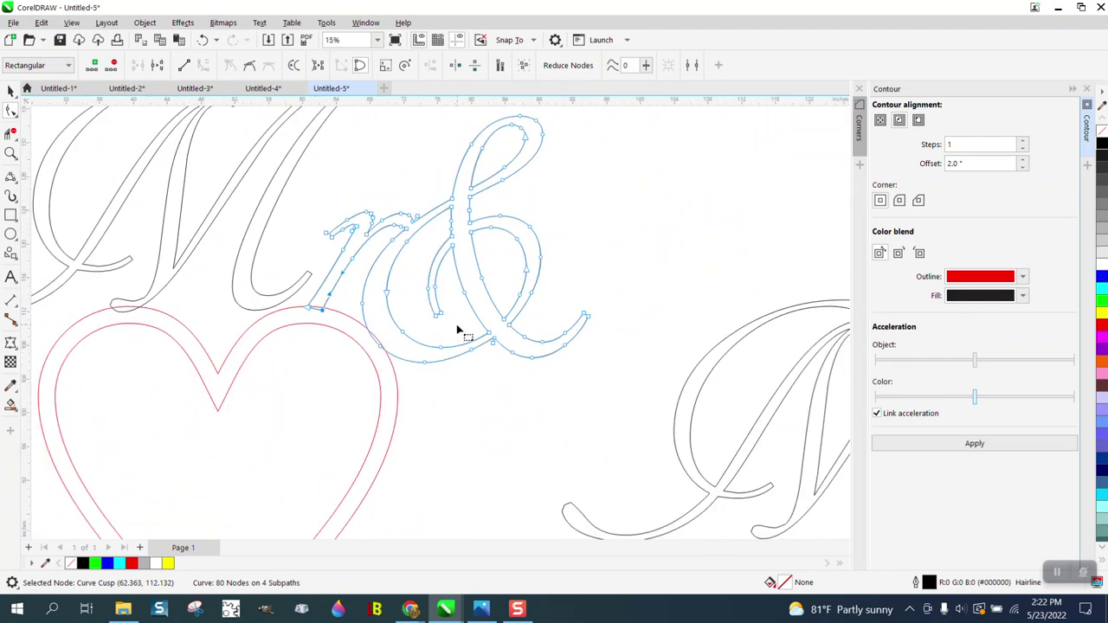
pyautogui.scroll(-2, 461, 330)
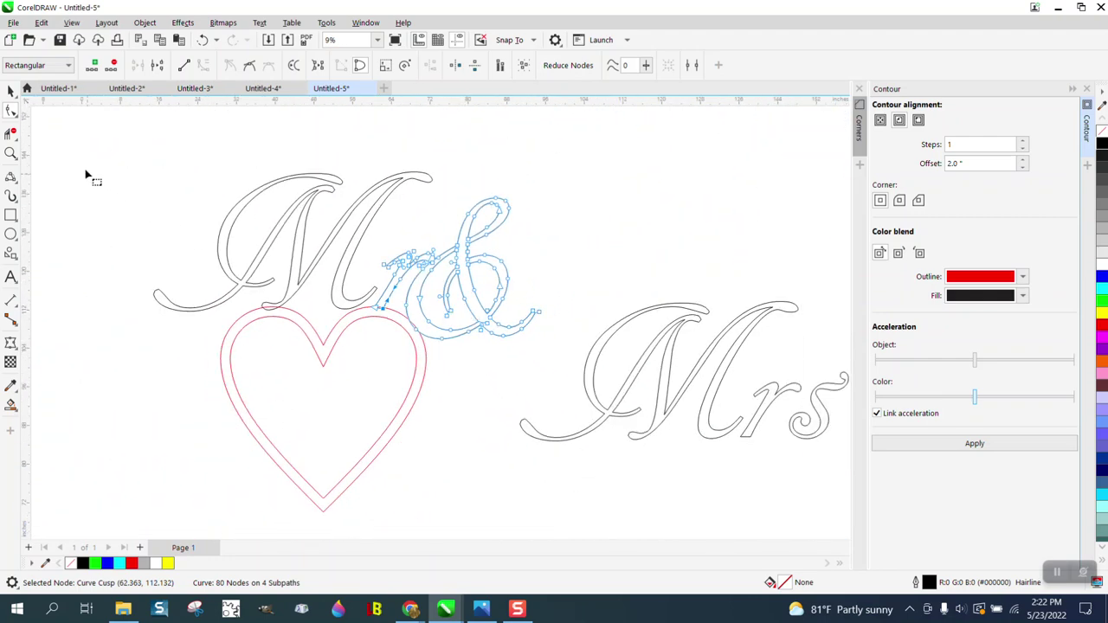
# Select the Mr& script and heart together and weld them into one outline
pyautogui.click(12, 92)
pyautogui.moveTo(130, 136); pyautogui.dragTo(559, 527)
pyautogui.click(401, 67)
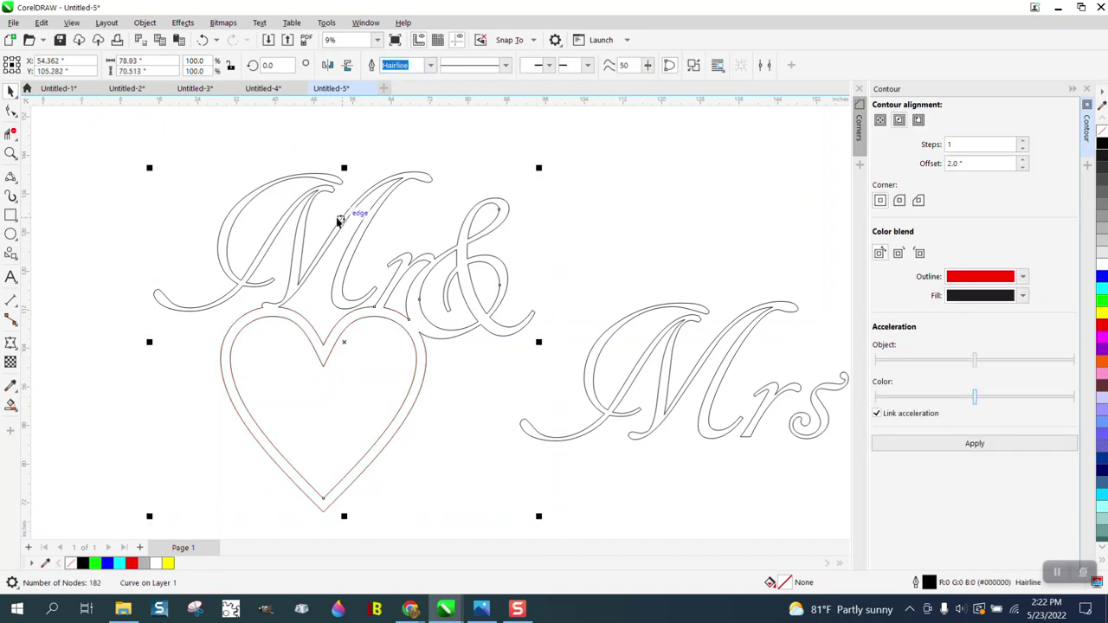
pyautogui.scroll(-1, 324, 218)
pyautogui.scroll(-3, 343, 212)
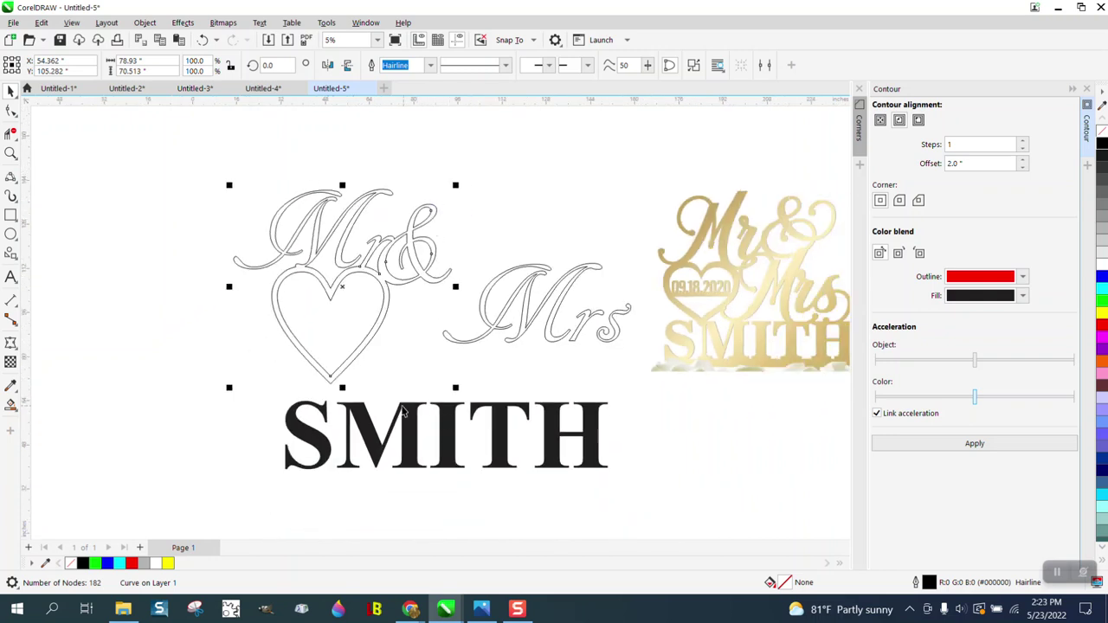
# Move the Mrs script down beside the heart's lower right side
pyautogui.moveTo(499, 325); pyautogui.dragTo(409, 364)
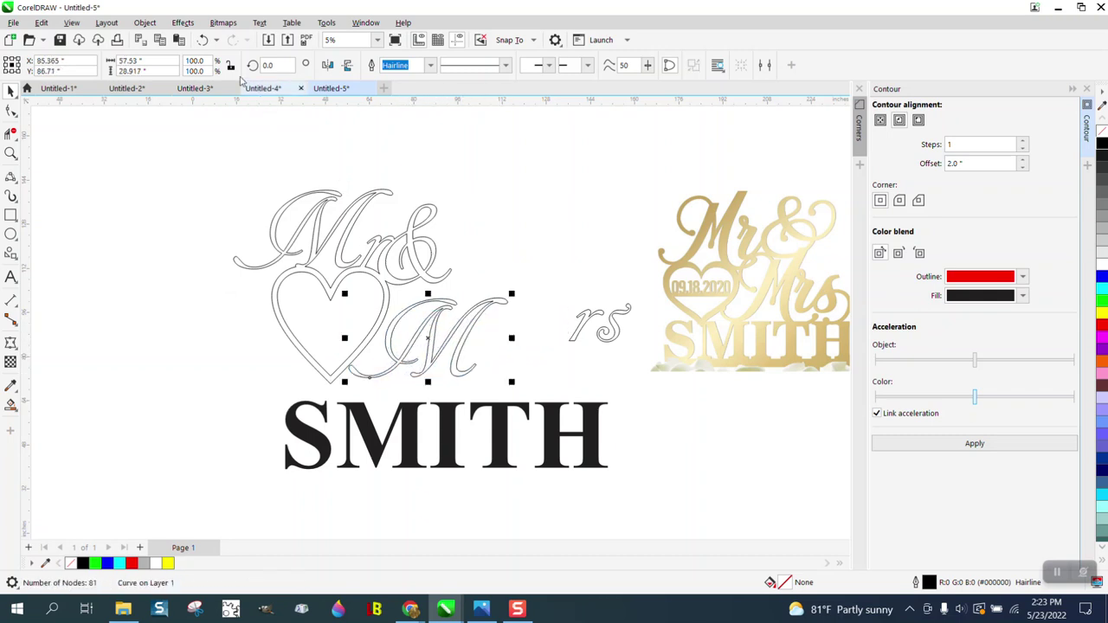
pyautogui.hotkey('ctrl', 'z')
pyautogui.moveTo(631, 223); pyautogui.dragTo(442, 386)
pyautogui.moveTo(490, 339); pyautogui.dragTo(385, 377)
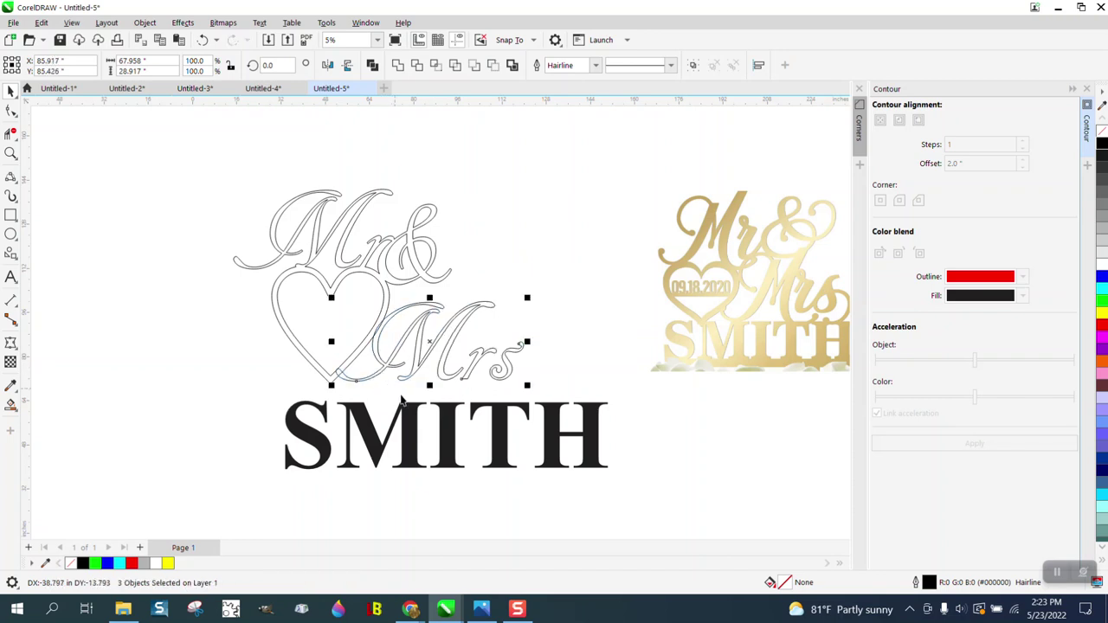
# Raise SMITH toward the script words and shift Mrs up and right into place
pyautogui.moveTo(441, 425); pyautogui.dragTo(444, 377)
pyautogui.click(440, 348)
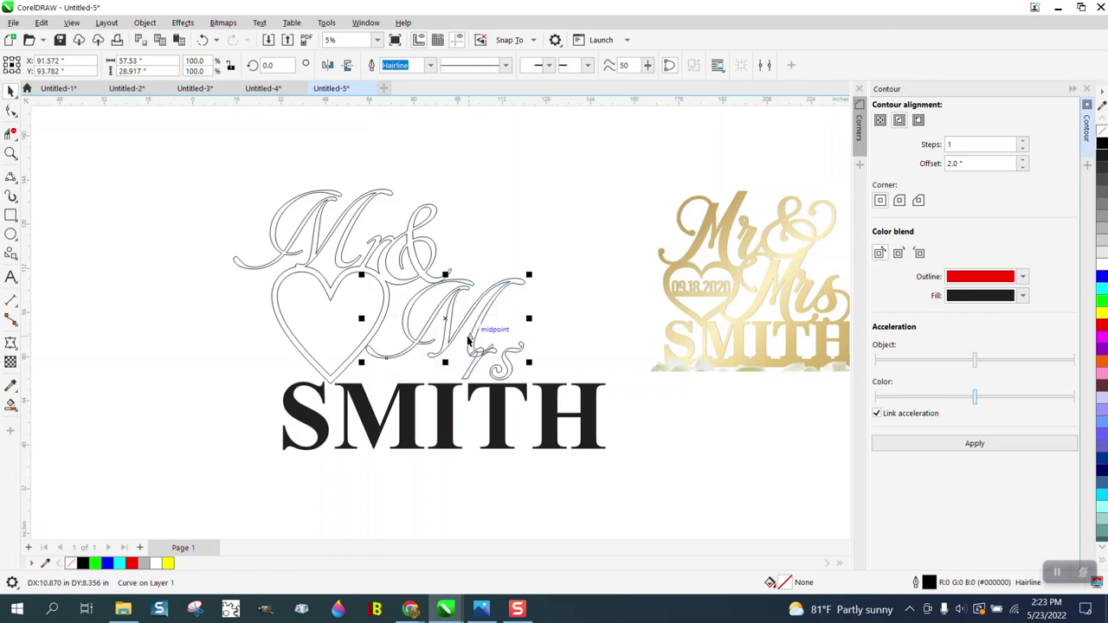
pyautogui.click(202, 40)
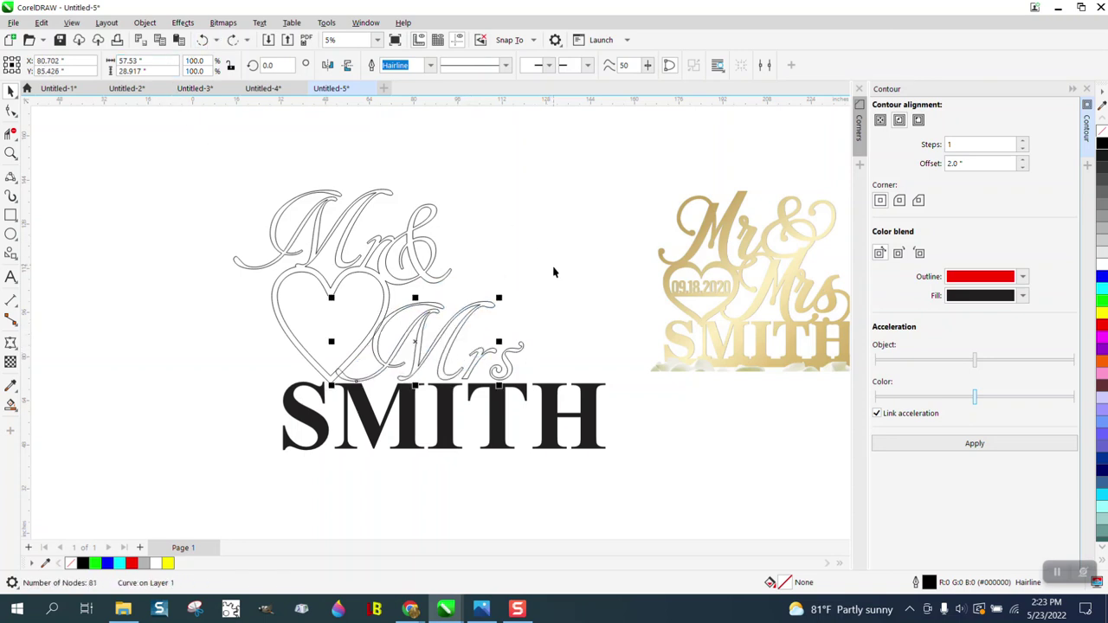
pyautogui.moveTo(554, 273); pyautogui.dragTo(329, 417)
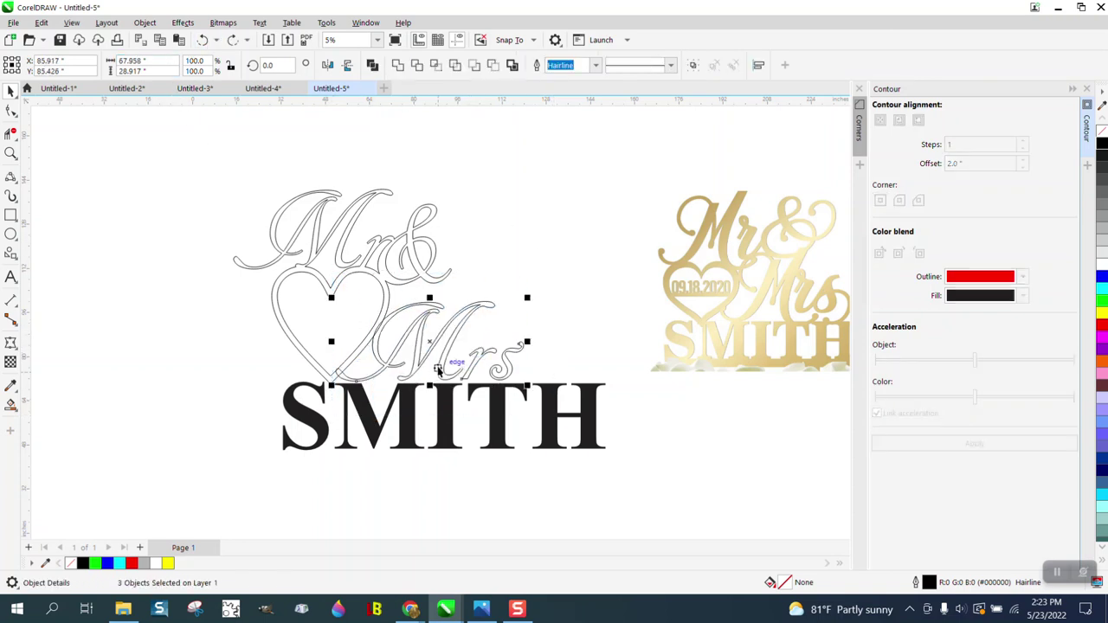
pyautogui.moveTo(433, 341); pyautogui.dragTo(449, 324)
# Remove SMITH's fill, give it a black outline, and rest Mrs on SMITH's top edge
pyautogui.click(451, 405)
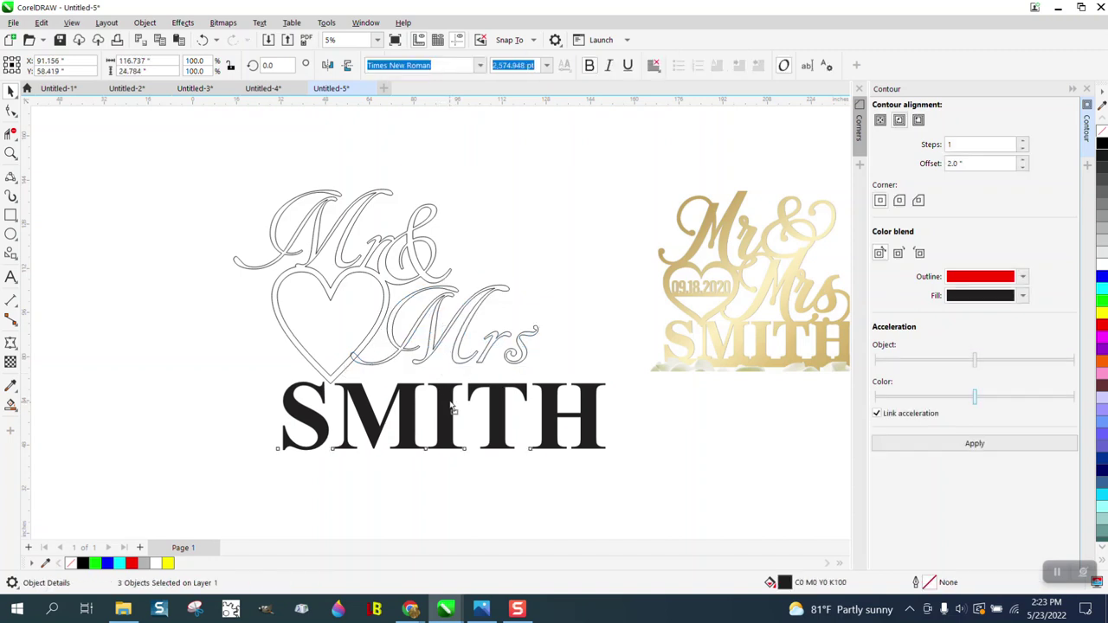
pyautogui.moveTo(451, 404); pyautogui.dragTo(450, 403)
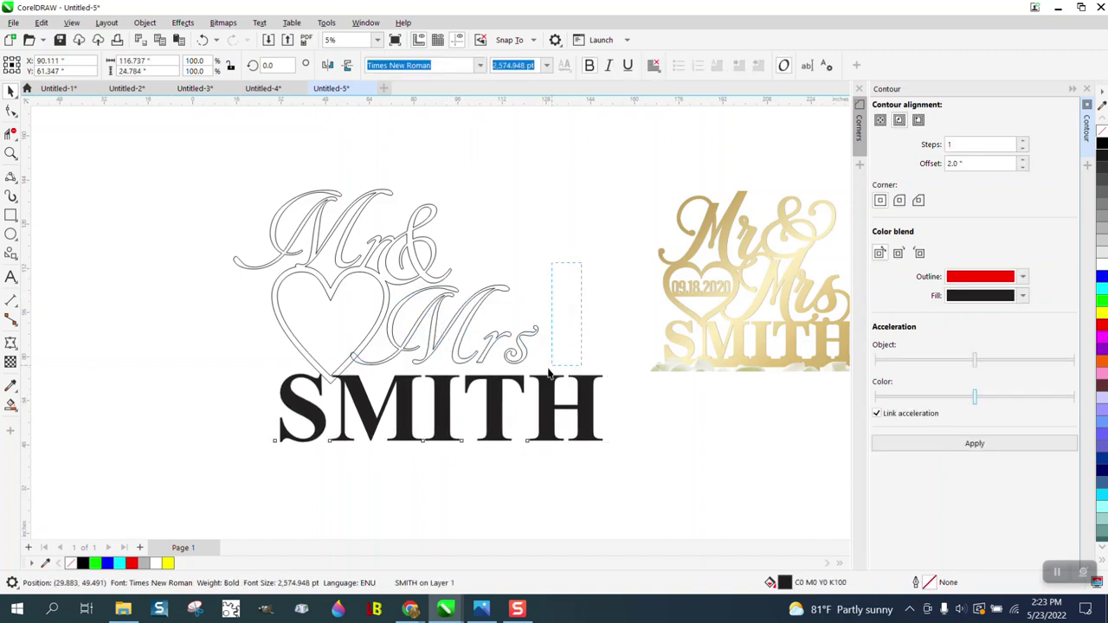
pyautogui.click(513, 341)
pyautogui.click(582, 405)
pyautogui.click(1102, 131)
pyautogui.rightClick(1102, 143)
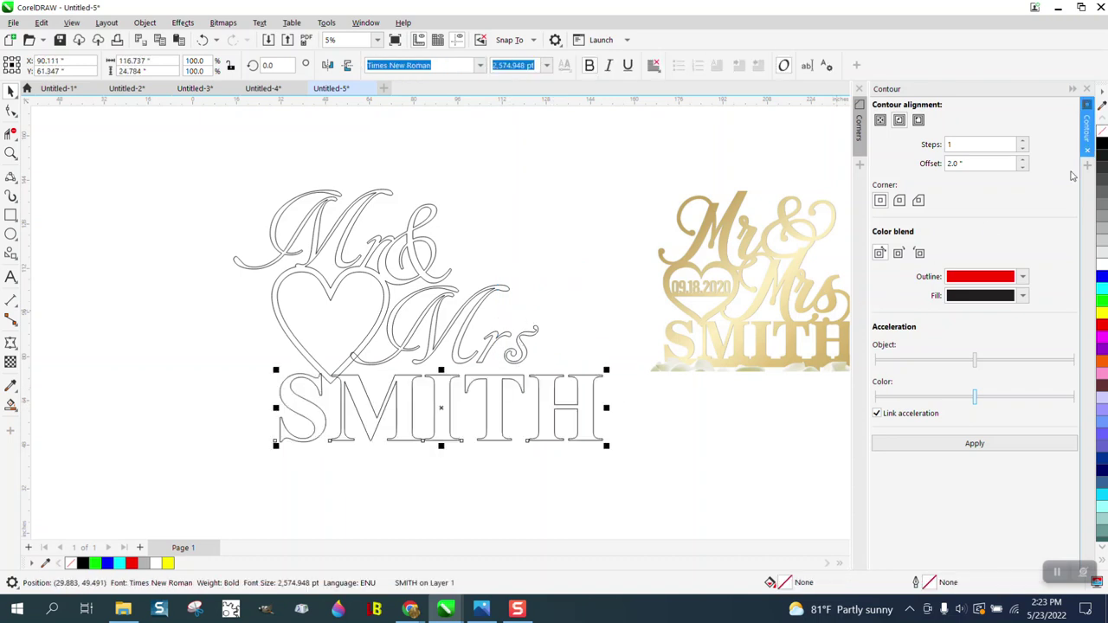
pyautogui.moveTo(561, 274); pyautogui.dragTo(346, 388)
pyautogui.moveTo(448, 328); pyautogui.dragTo(441, 345)
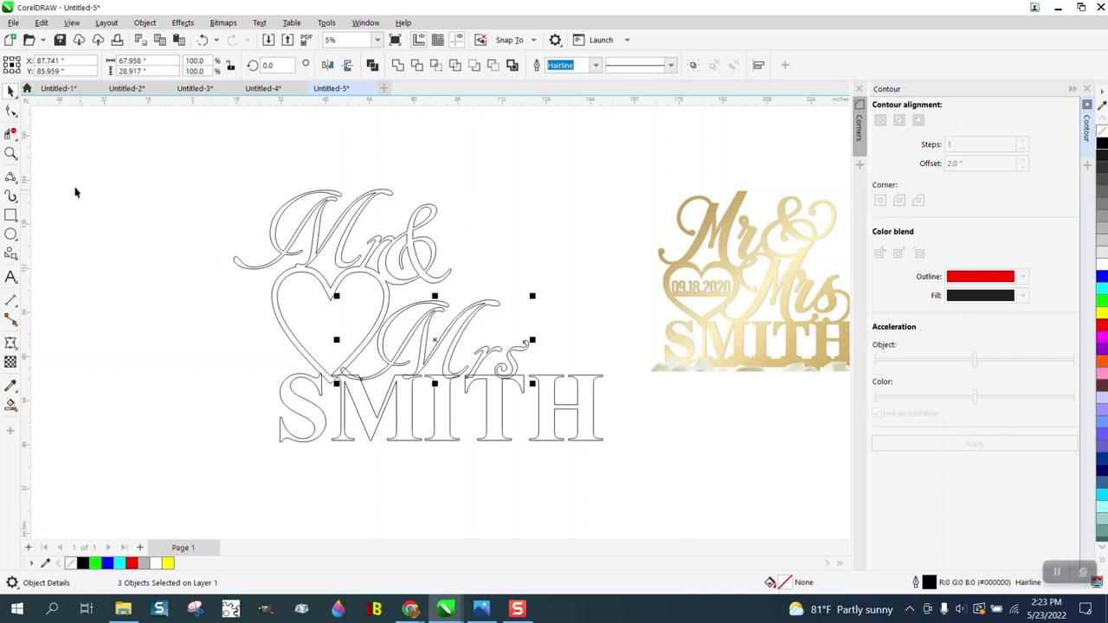
# Zoom in around Mrs and nudge it two steps to the left
pyautogui.click(10, 153)
pyautogui.moveTo(298, 257); pyautogui.dragTo(656, 433)
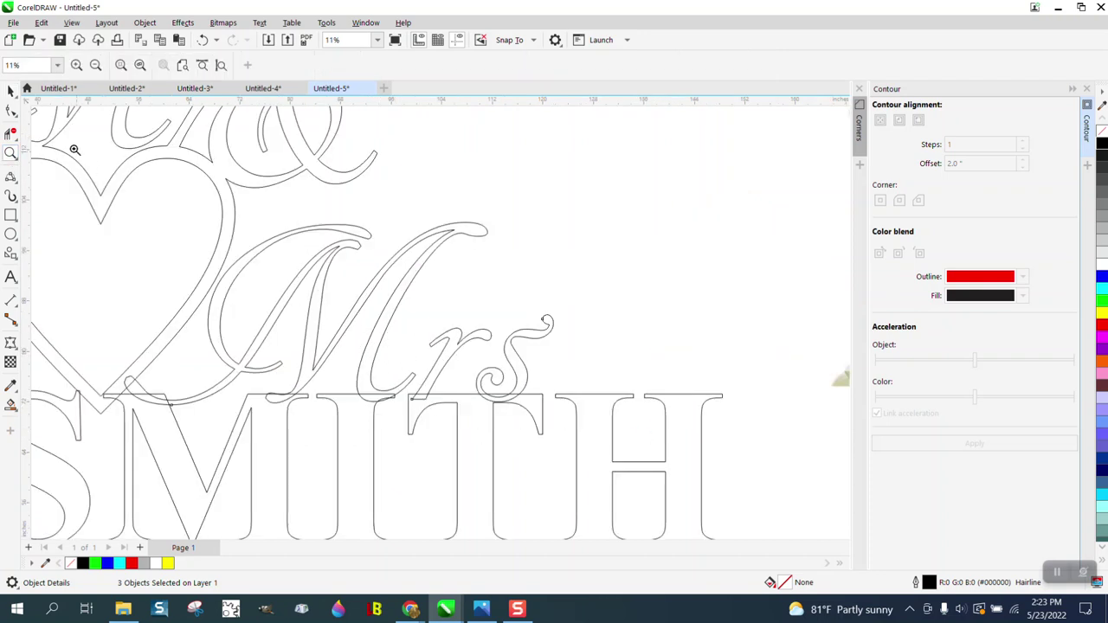
pyautogui.click(11, 90)
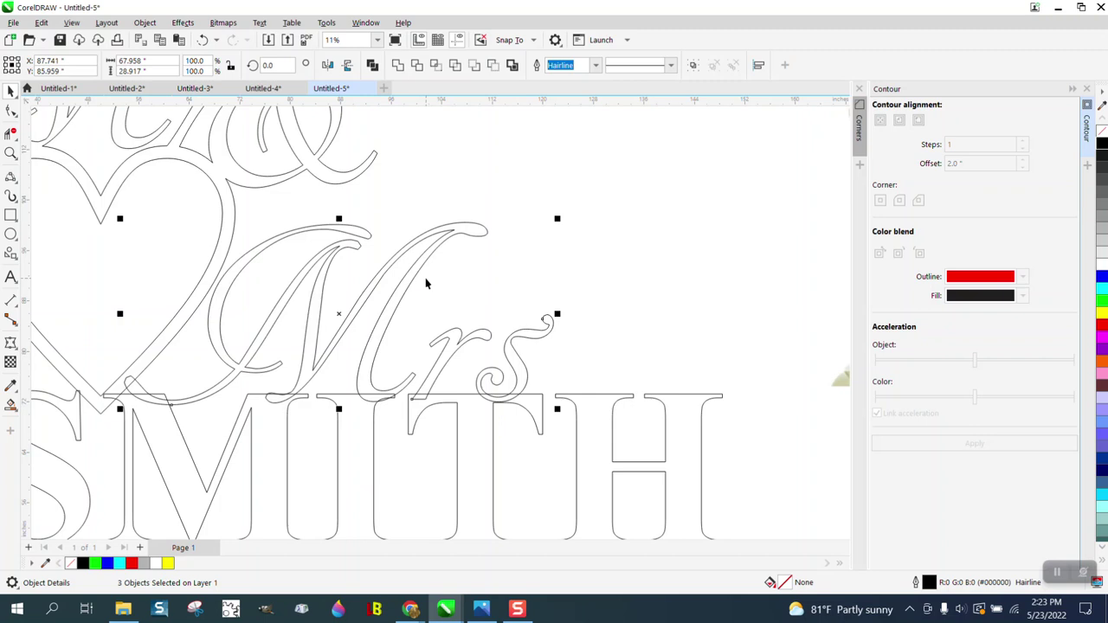
pyautogui.press('Left')
pyautogui.press('Left')
pyautogui.press('Left')
pyautogui.press('Left')
pyautogui.press('Left')
pyautogui.press('Left')
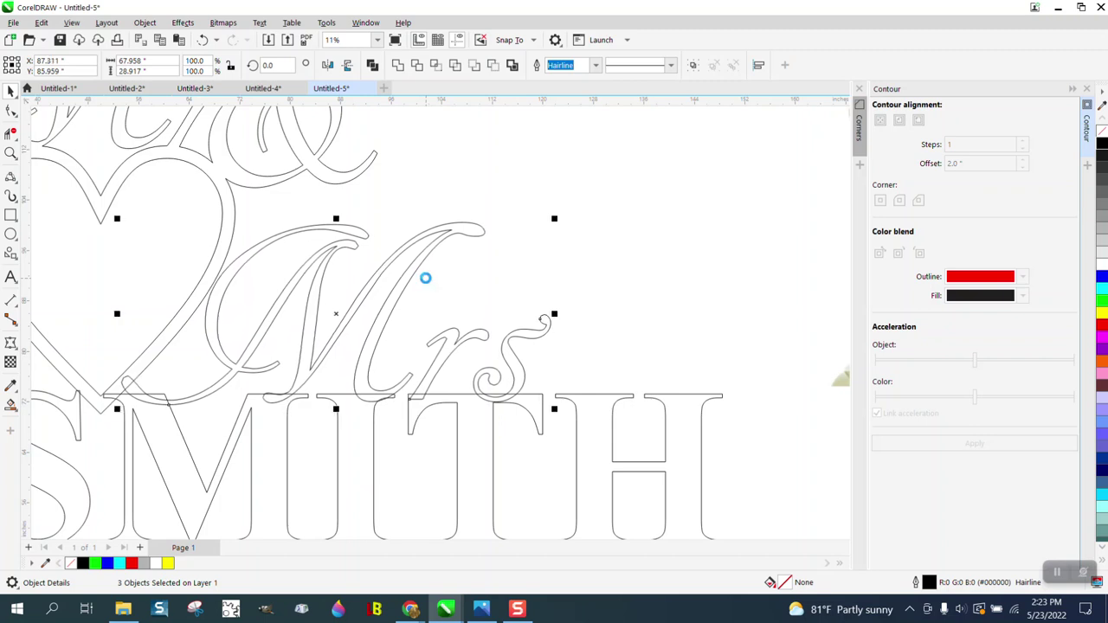
pyautogui.press('Left')
pyautogui.press('Left')
pyautogui.press('Left')
pyautogui.press('Left')
pyautogui.press('Left')
pyautogui.press('Left')
pyautogui.press('Left')
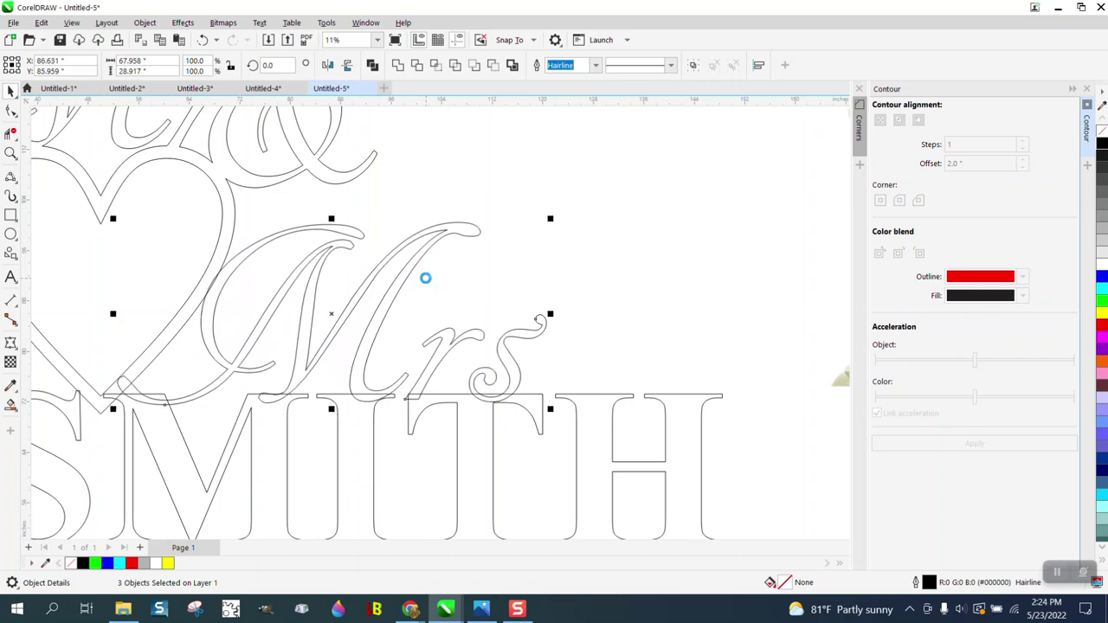
# Select Mr&, the heart, Mrs and SMITH and weld them into one 515-node curve
pyautogui.scroll(-2, 447, 276)
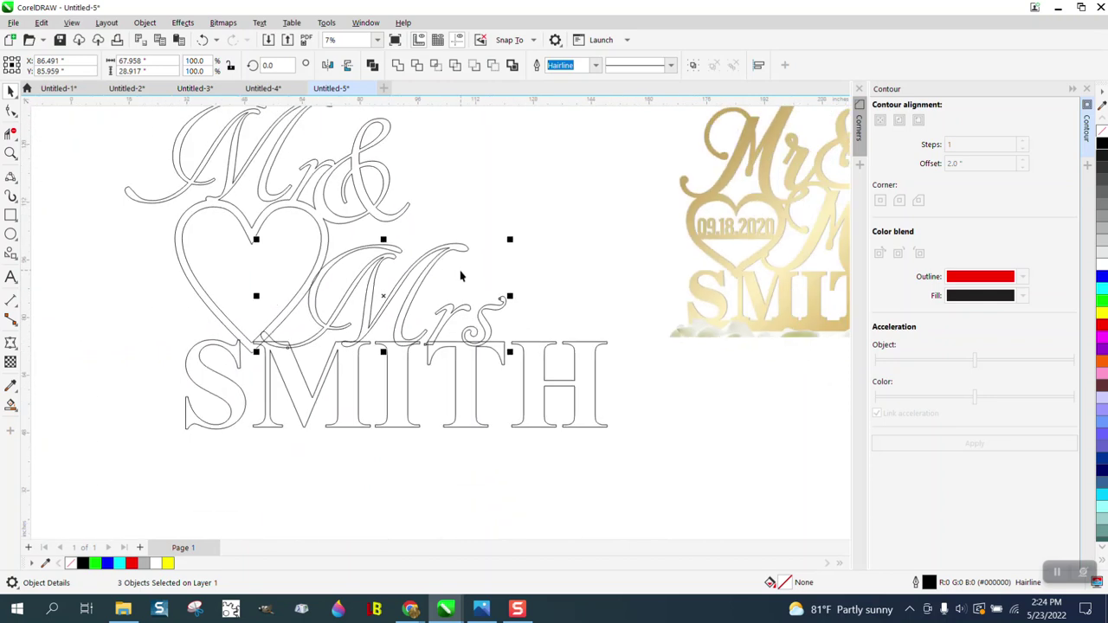
pyautogui.scroll(-1, 474, 289)
pyautogui.moveTo(208, 140); pyautogui.dragTo(567, 371)
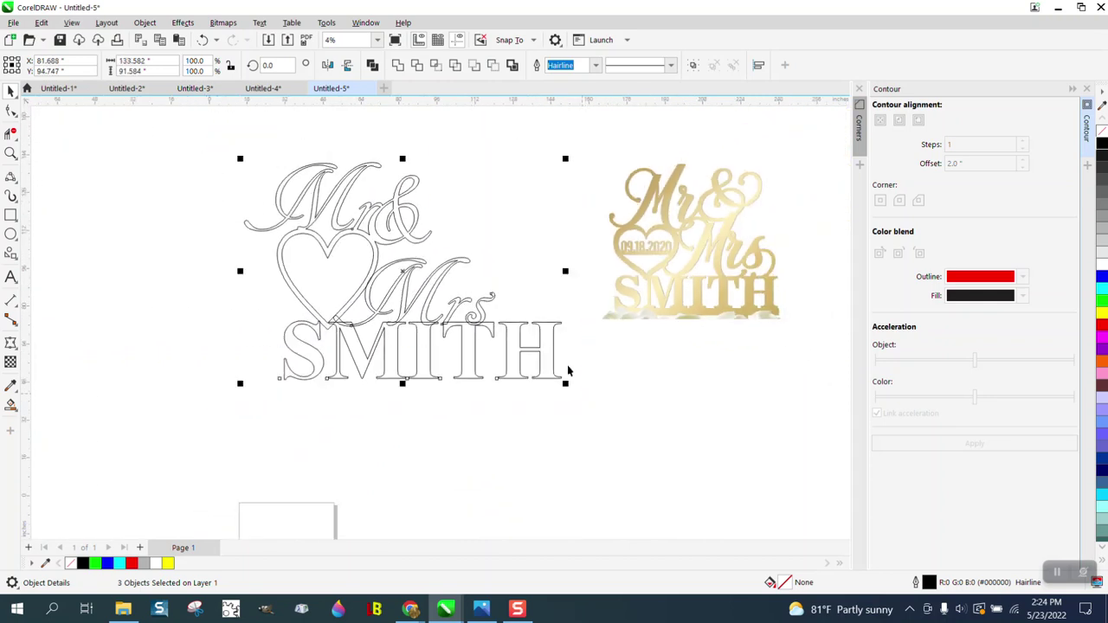
pyautogui.click(398, 67)
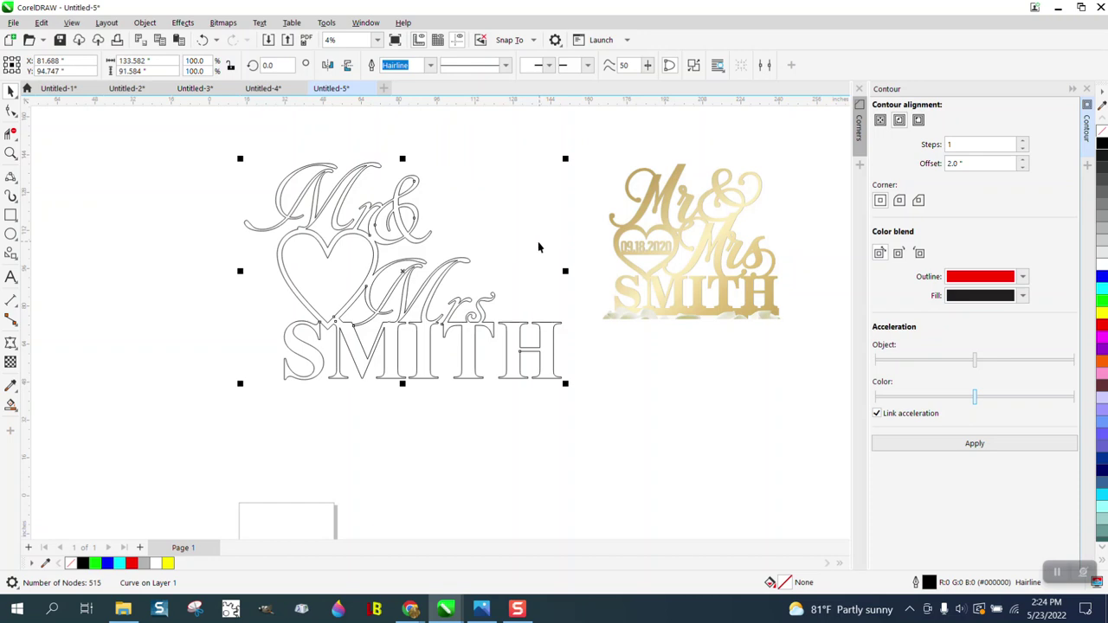
# Test a black Smart Fill on the design, undo it, and draw a thin bar beneath SMITH
pyautogui.click(12, 405)
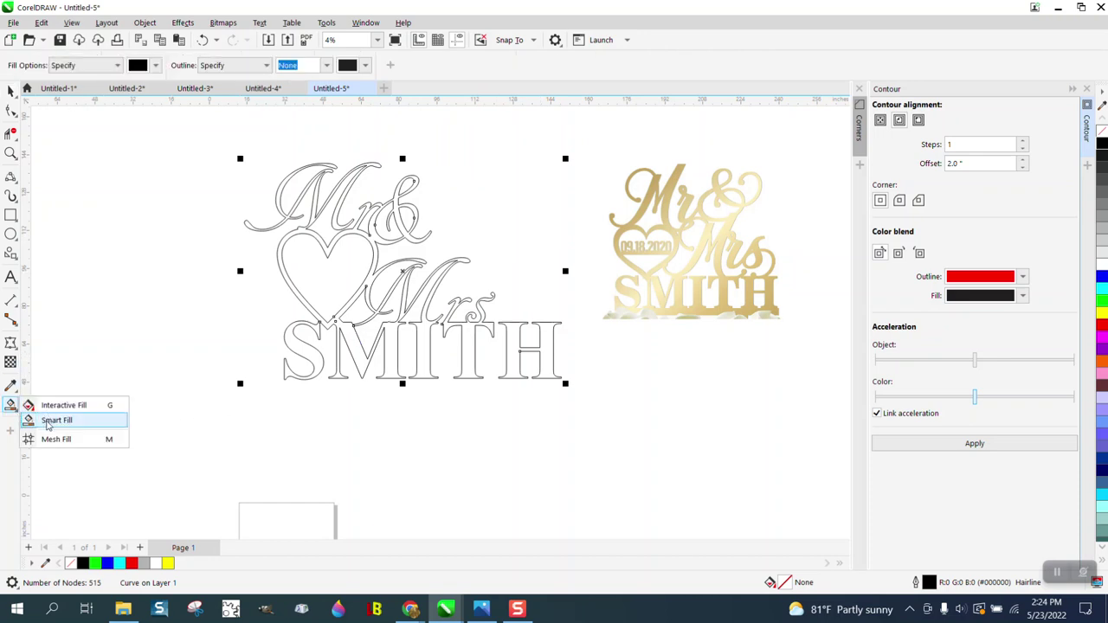
pyautogui.click(53, 420)
pyautogui.click(360, 353)
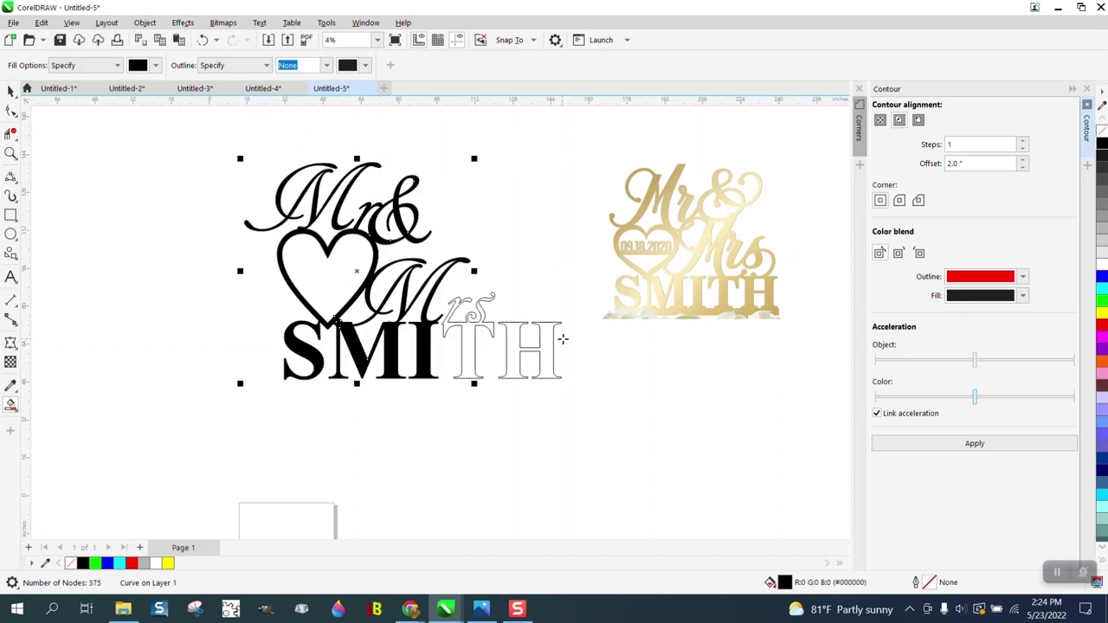
pyautogui.click(203, 40)
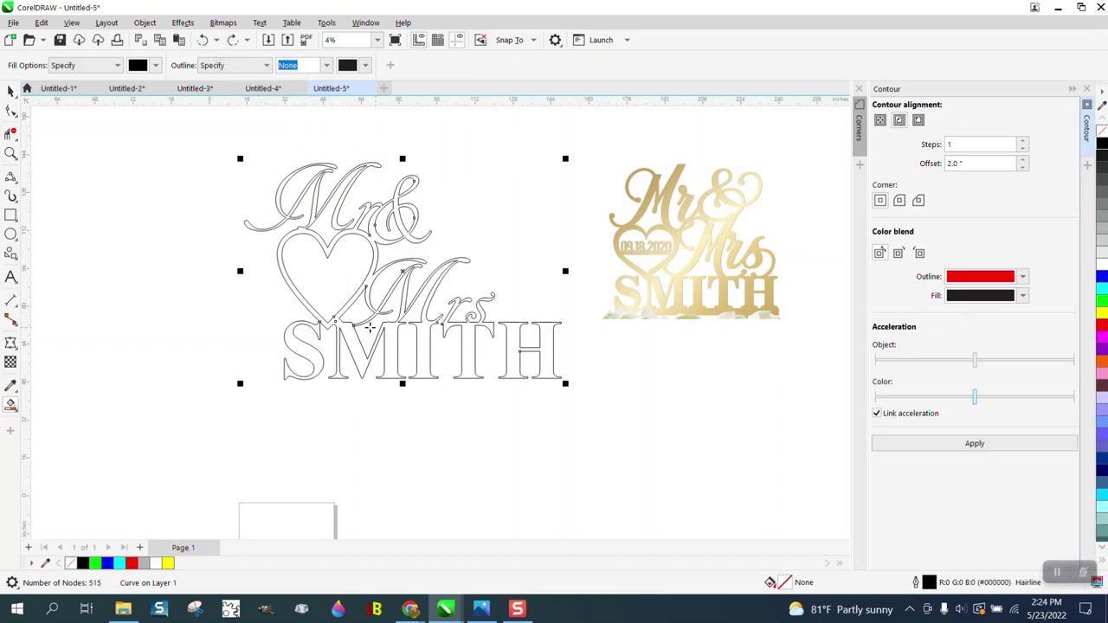
pyautogui.click(10, 215)
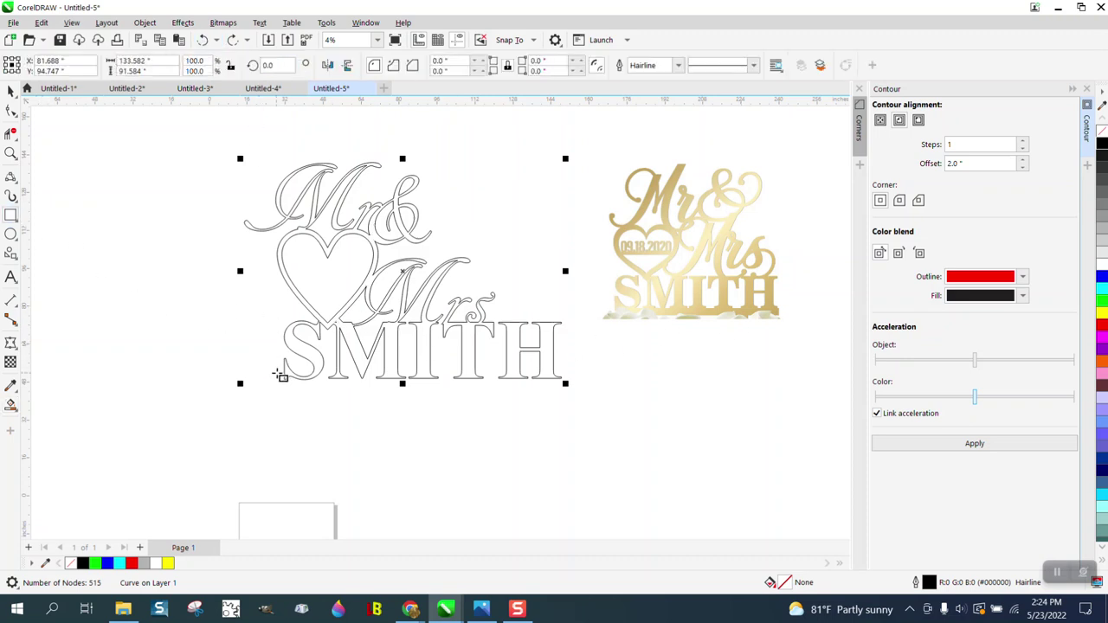
pyautogui.moveTo(272, 376); pyautogui.dragTo(569, 382)
# Zoom in on the base bar and give it a 2" corner radius
pyautogui.click(11, 154)
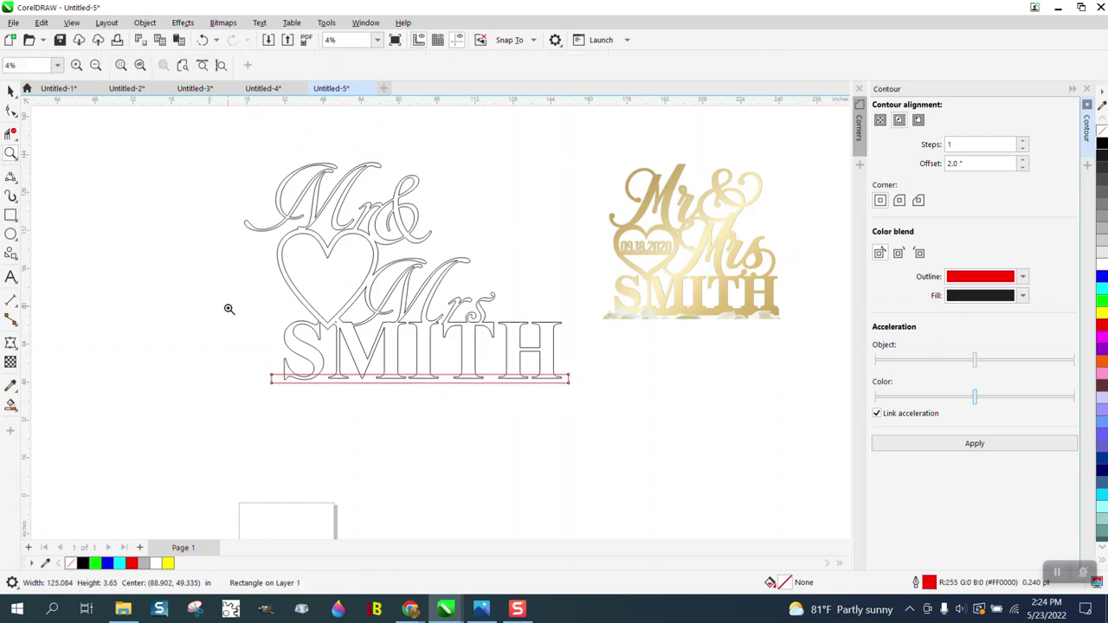
pyautogui.click(663, 444)
pyautogui.click(12, 91)
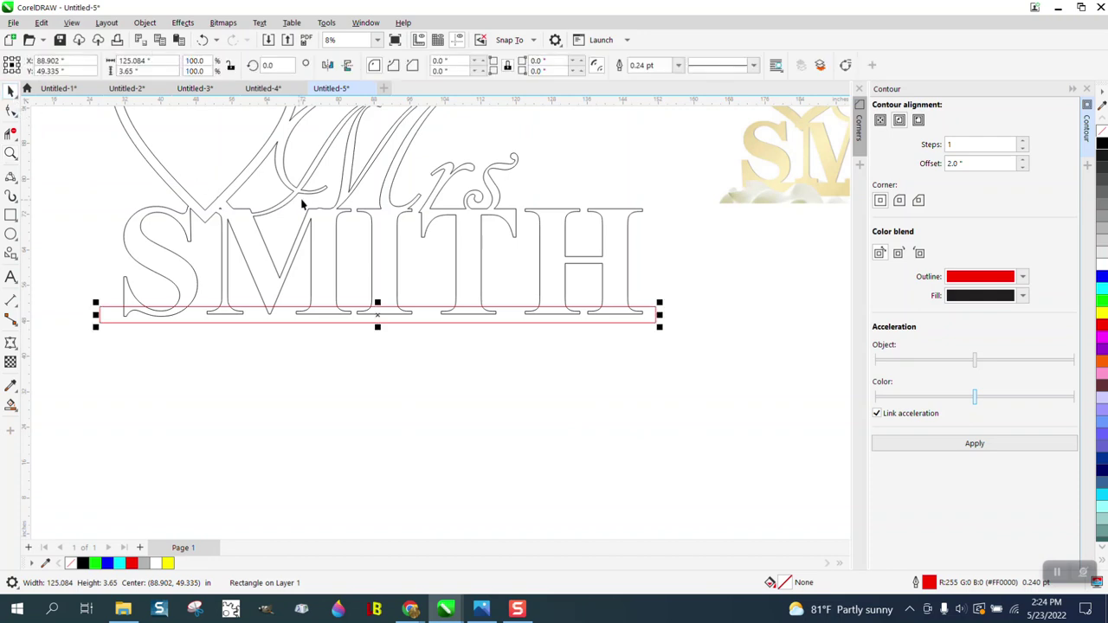
pyautogui.doubleClick(457, 62)
pyautogui.write('1')
pyautogui.press('Return')
pyautogui.doubleClick(451, 60)
pyautogui.write('2')
pyautogui.press('Return')
# Nudge the bar right and down so it overlaps the bottoms of SMITH's letters
pyautogui.press('Right')
pyautogui.press('Down')
pyautogui.press('Down')
pyautogui.press('Down')
pyautogui.press('Down')
pyautogui.press('Down')
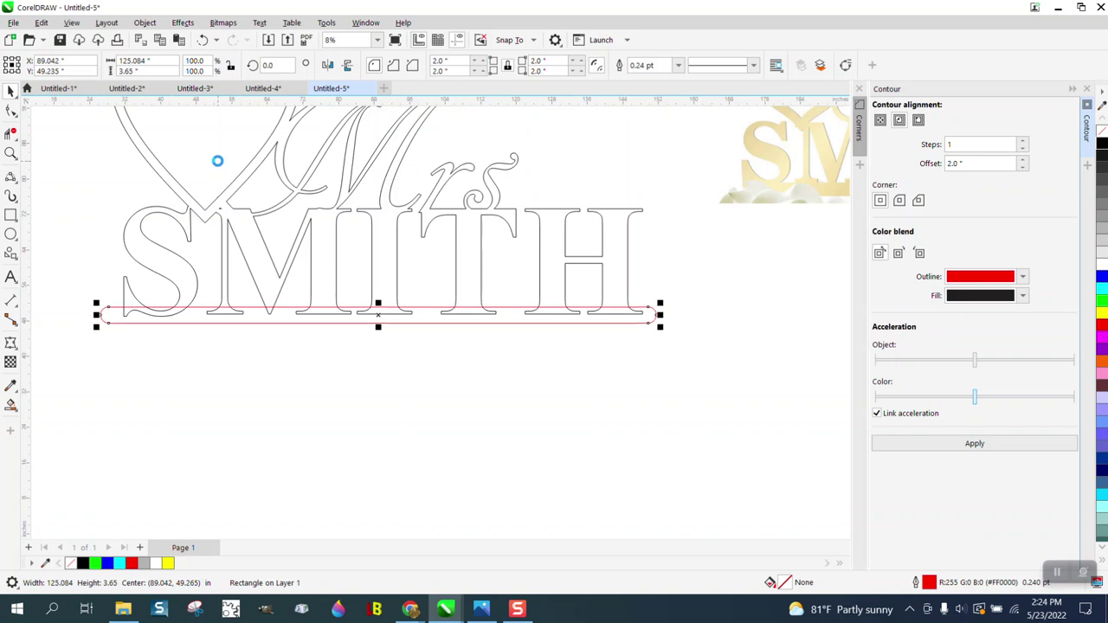
pyautogui.press('Down')
pyautogui.press('Down')
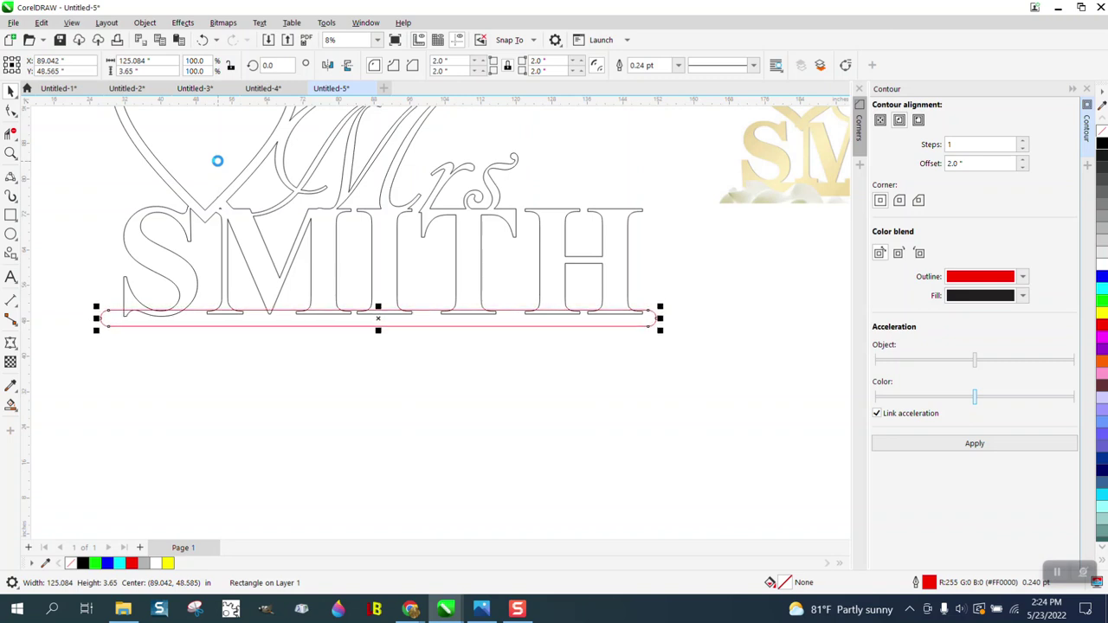
pyautogui.press('Down')
pyautogui.press('Down')
pyautogui.press('Down')
pyautogui.press('Down')
pyautogui.press('Down')
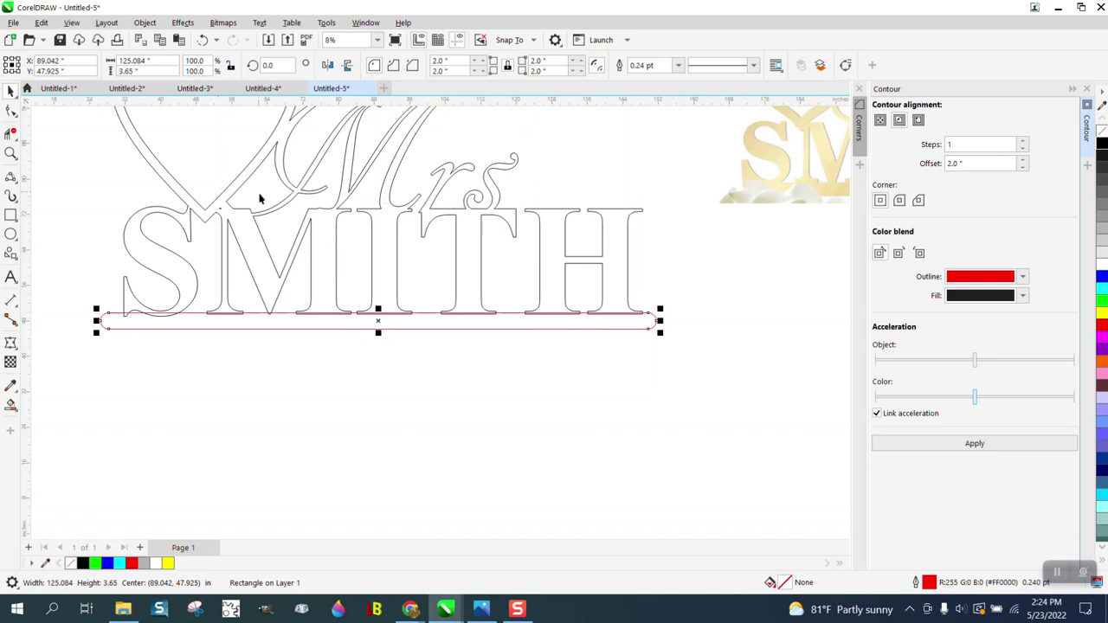
pyautogui.scroll(-3, 258, 199)
# Weld the lettering and base bar together, then Smart Fill the topper solid black
pyautogui.moveTo(227, 117); pyautogui.dragTo(519, 338)
pyautogui.click(398, 68)
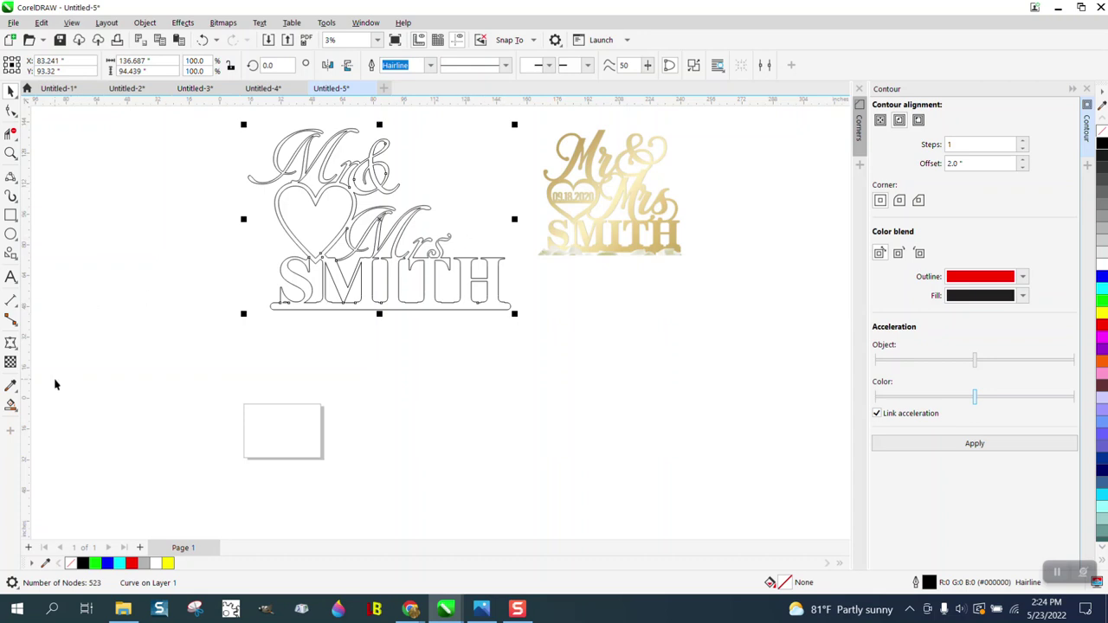
pyautogui.click(12, 404)
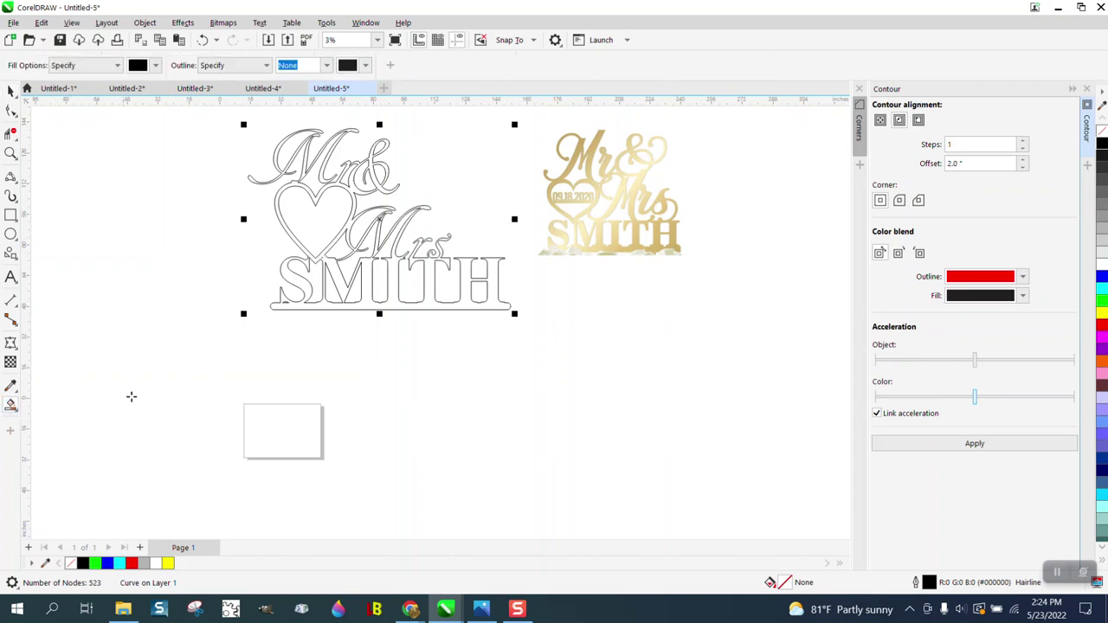
pyautogui.click(367, 296)
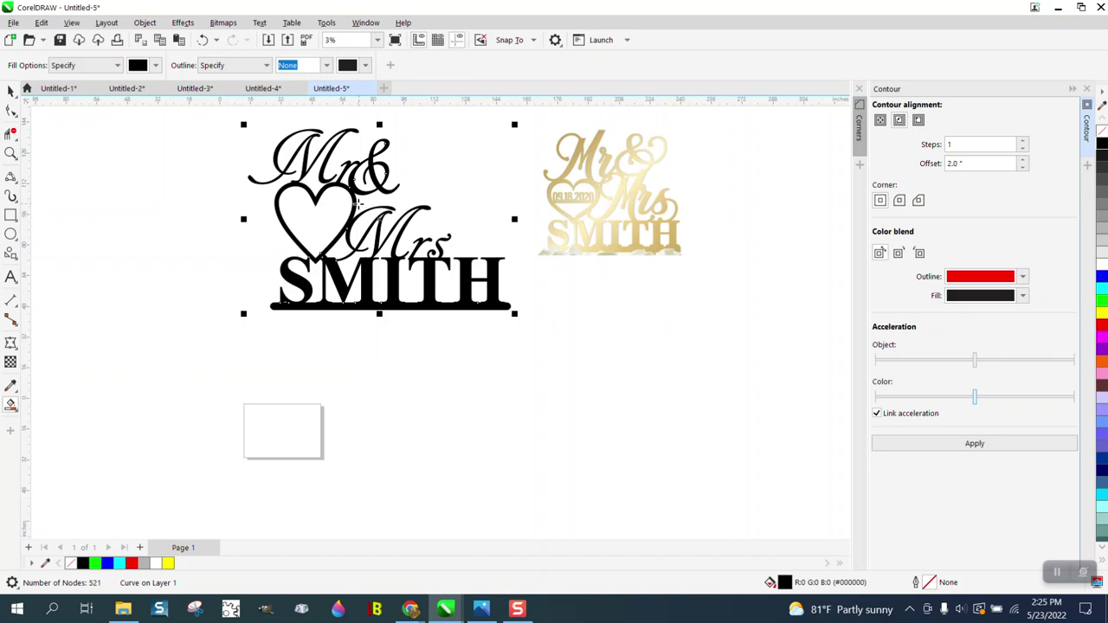
pyautogui.click(12, 153)
pyautogui.moveTo(200, 154); pyautogui.dragTo(612, 368)
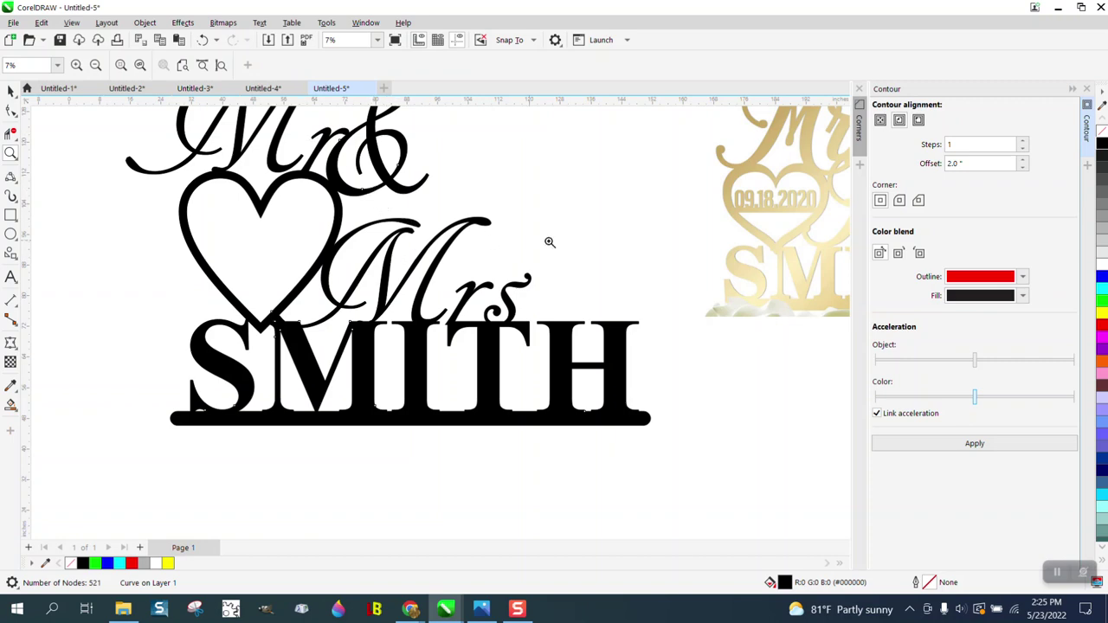
pyautogui.scroll(-2, 563, 248)
pyautogui.scroll(5, 791, 268)
pyautogui.scroll(-4, 571, 252)
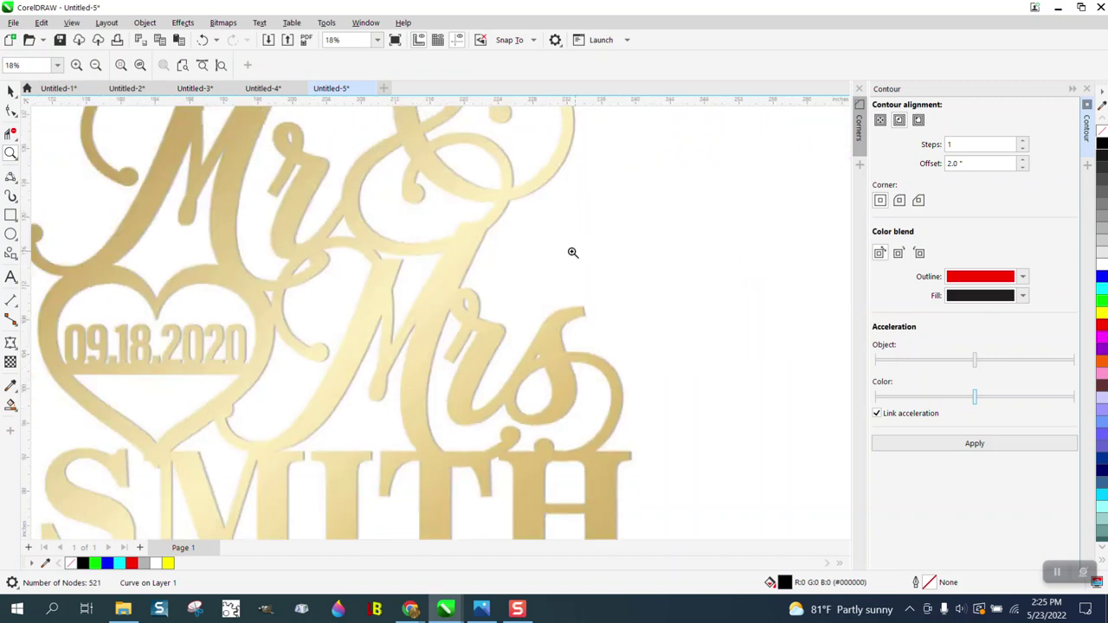
pyautogui.scroll(-2, 571, 252)
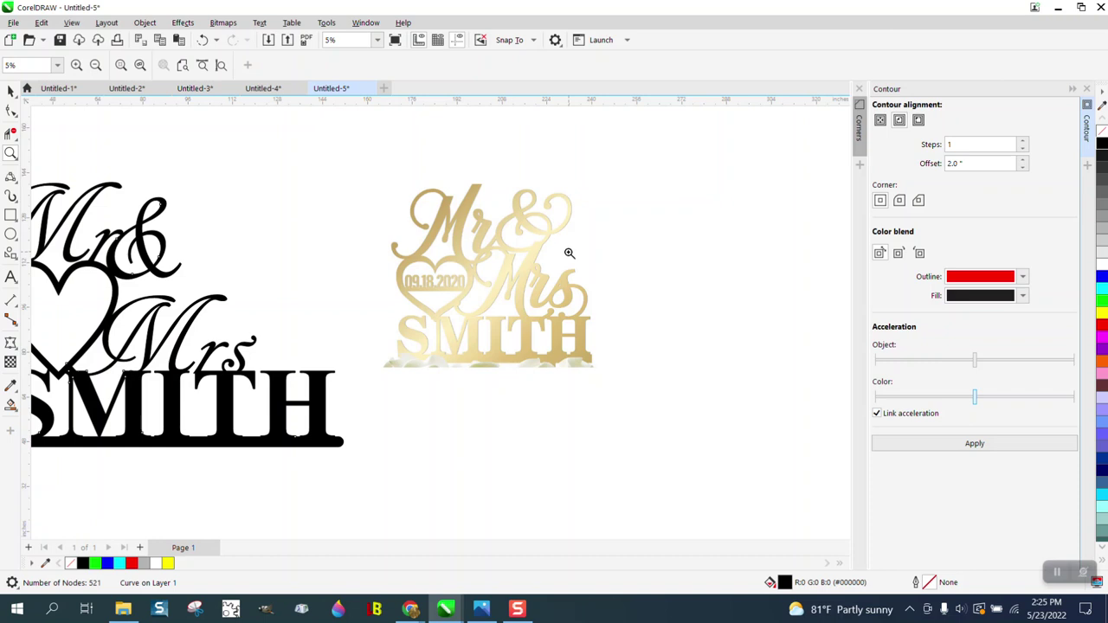
pyautogui.scroll(-1, 567, 254)
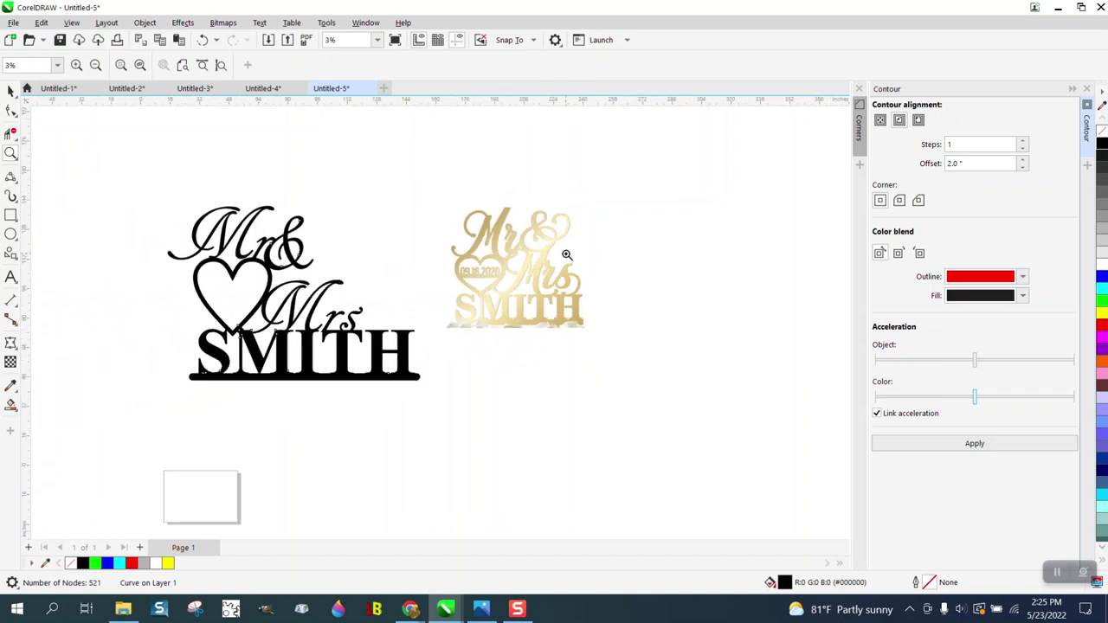
pyautogui.scroll(-1, 567, 253)
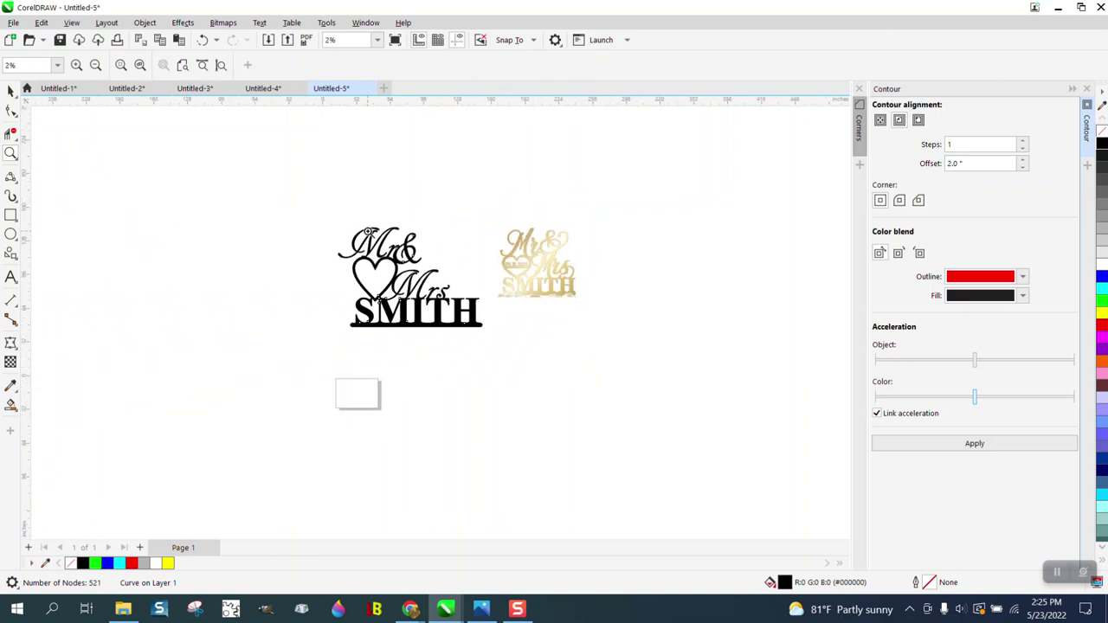
pyautogui.moveTo(335, 213); pyautogui.dragTo(551, 368)
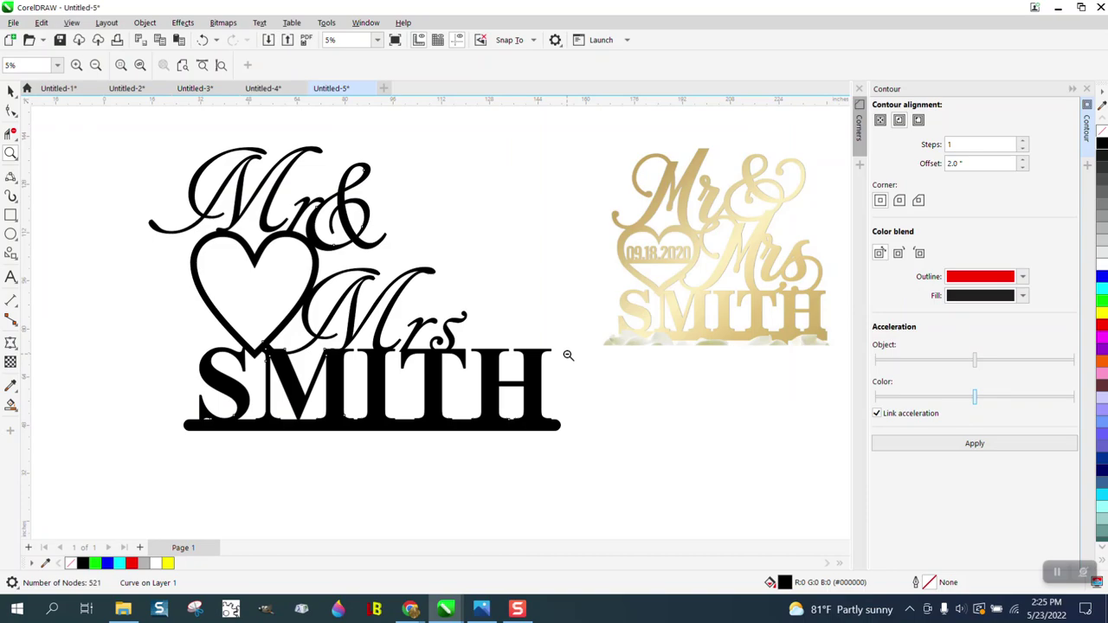